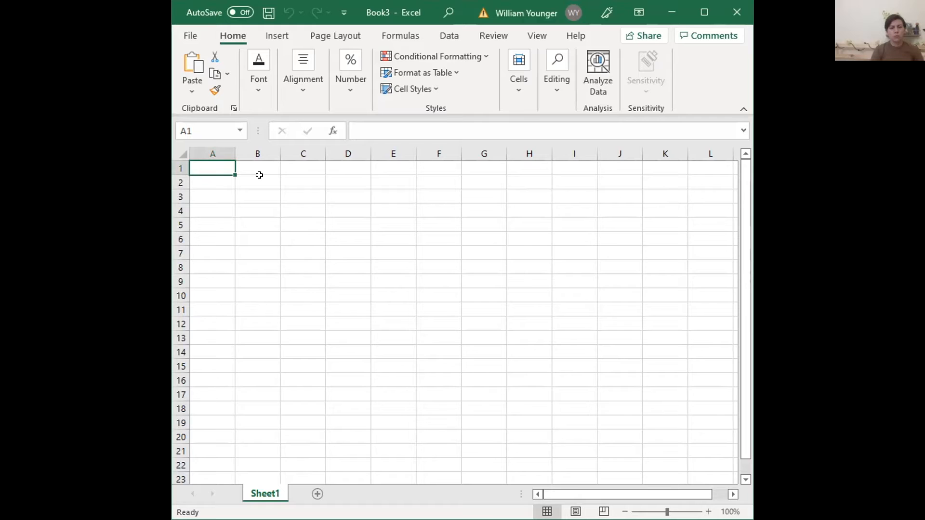
Enter the label V0 in cell A1 for the initial velocity
type("Vv")
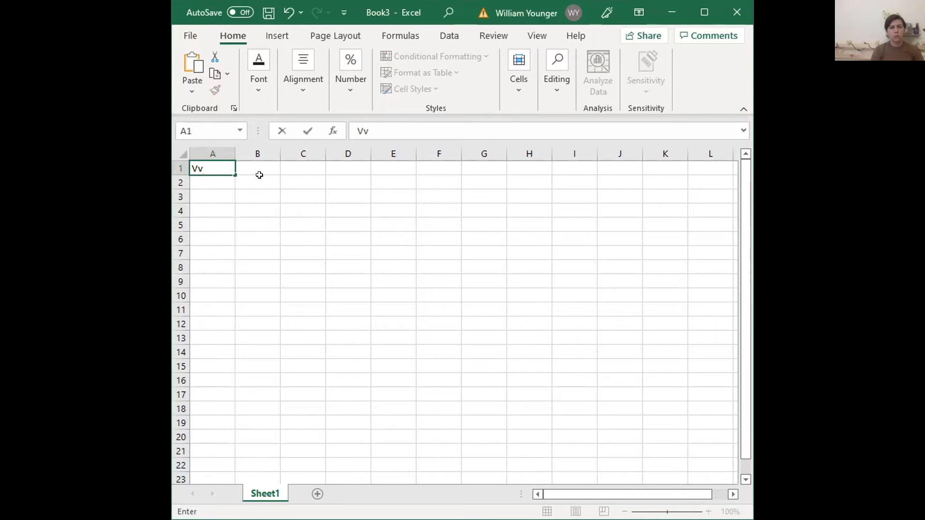
key("BackSpace")
type("0")
Enter the initial velocity in cell B1 as the formula =9.8*3
left_click(259, 175)
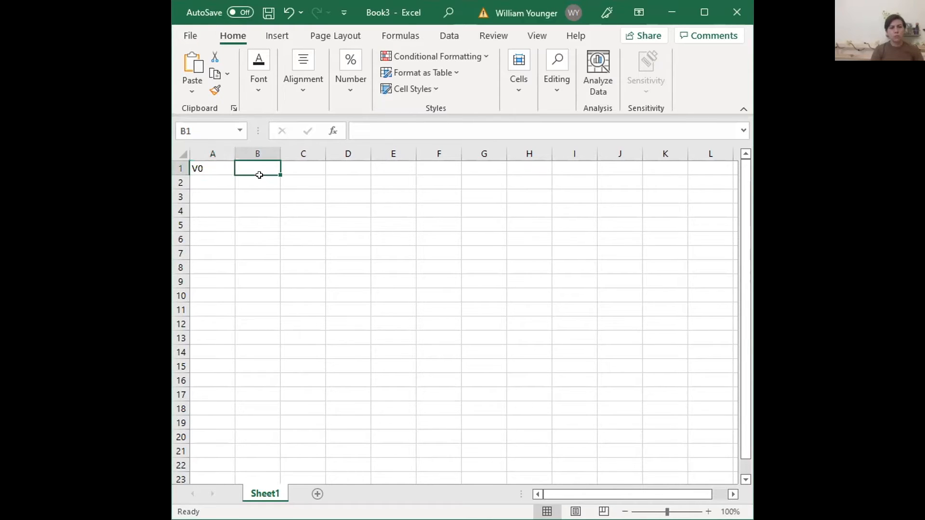
type("1")
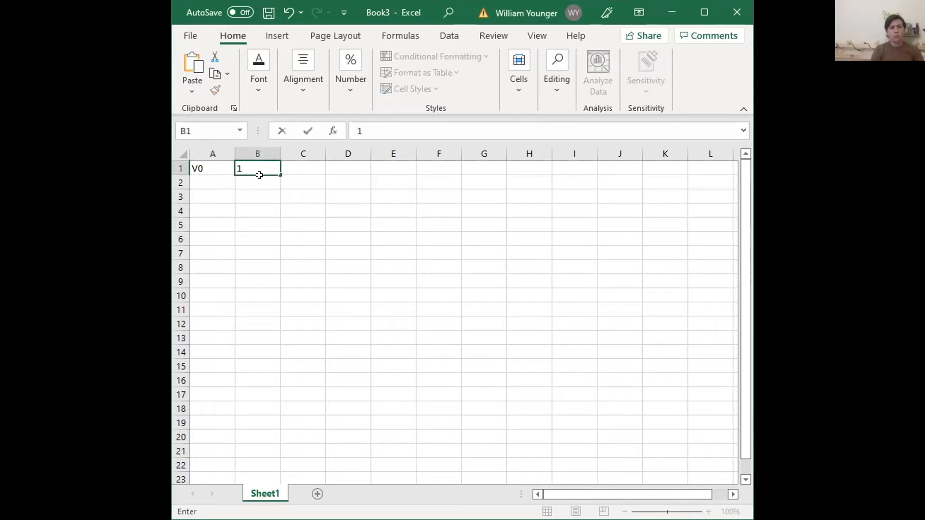
type("0")
key("BackSpace")
key("BackSpace")
type("=9")
type("8")
key("BackSpace")
key("BackSpace")
type("9.8")
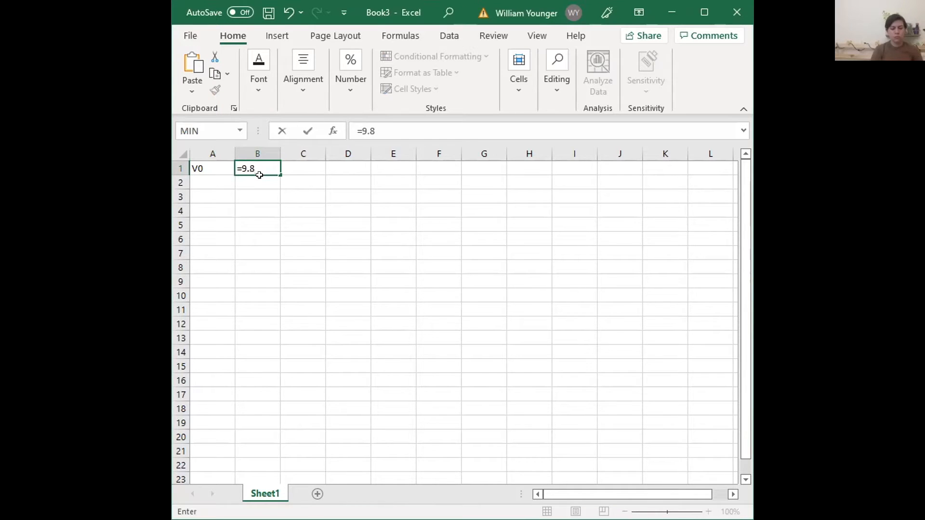
type("*3")
key("Return")
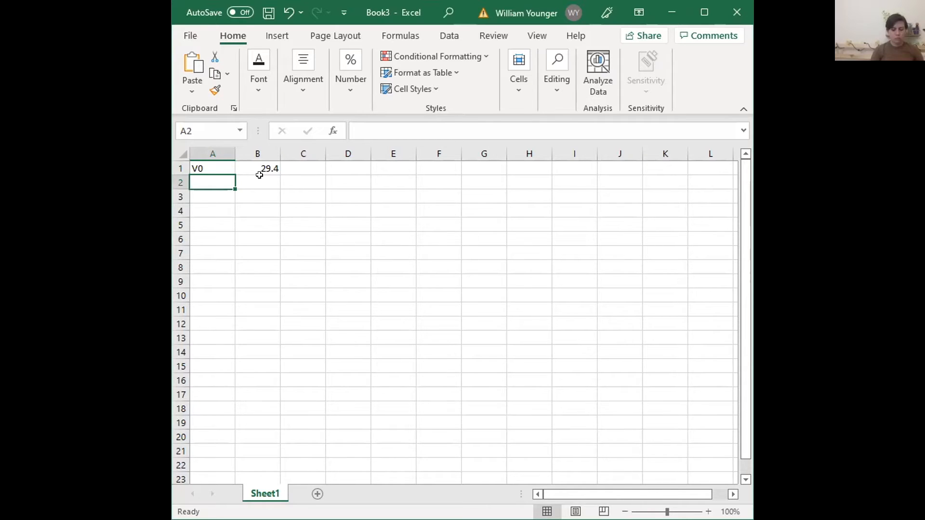
Enter the label g in cell A2 and its value -9.8 in cell B2
type("g")
key("Tab")
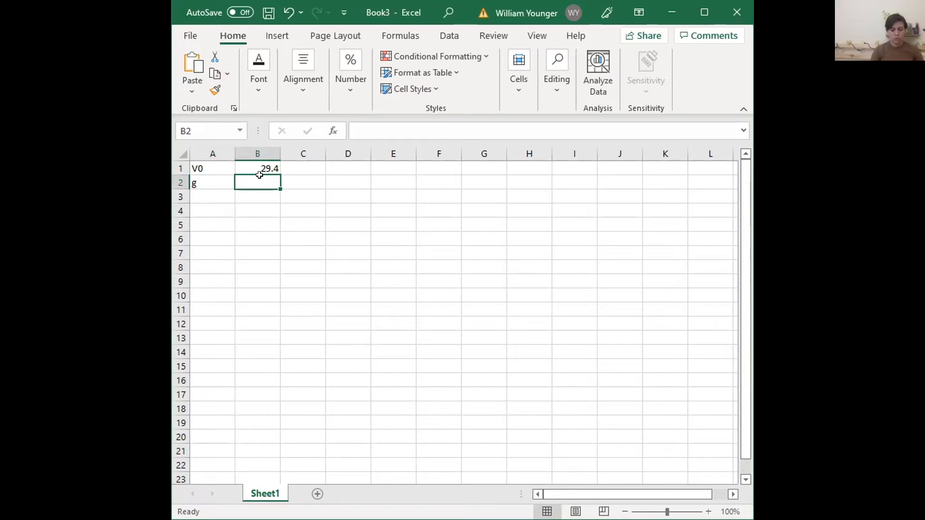
type("-9")
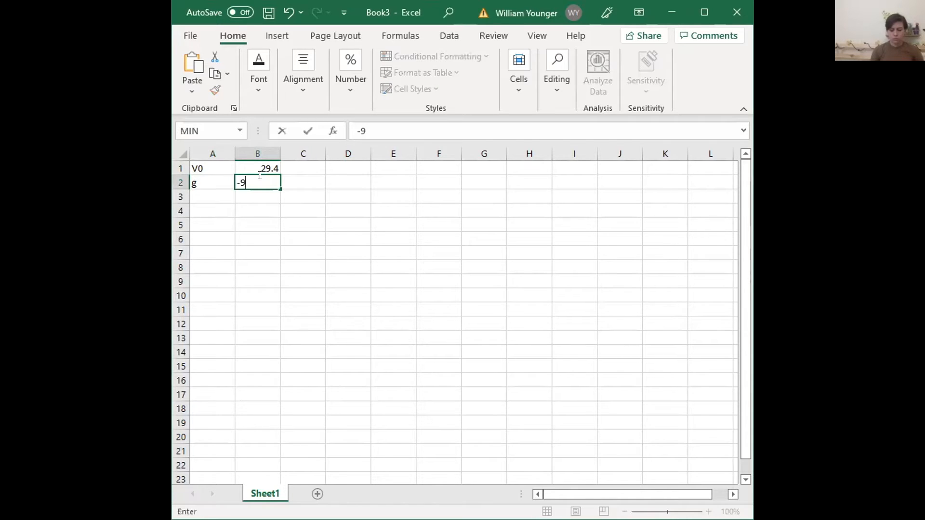
type("/")
key("BackSpace")
type(".8")
key("Return")
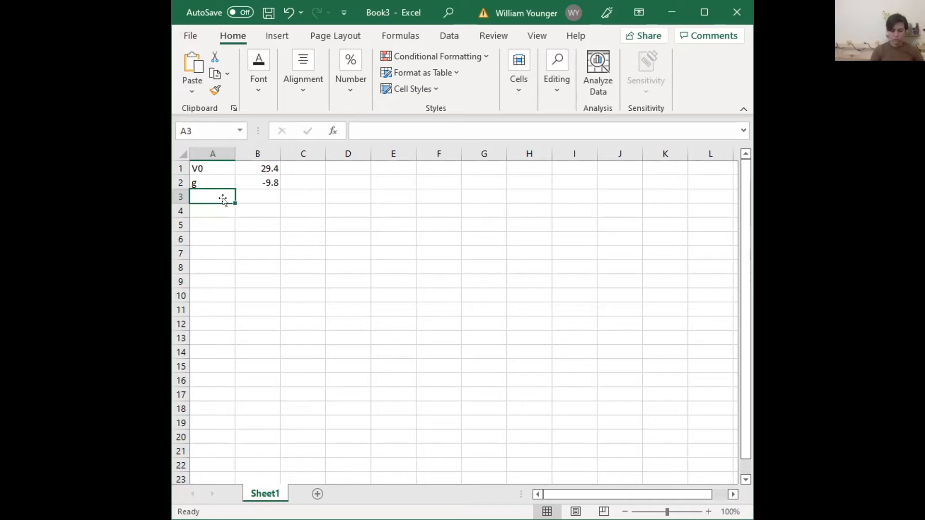
Enter the header time(s) in cell D1 and the starting time 0 in cell D2
left_click(310, 165)
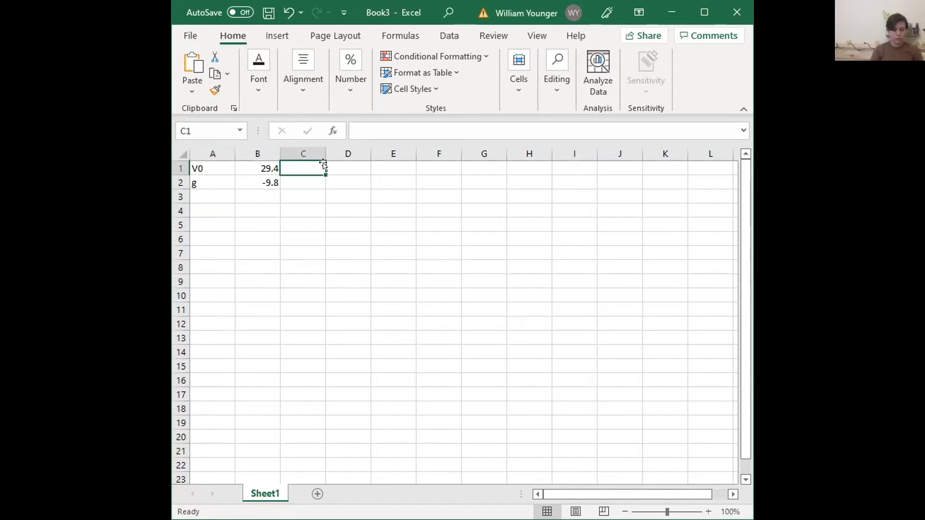
left_click(340, 161)
type("tim")
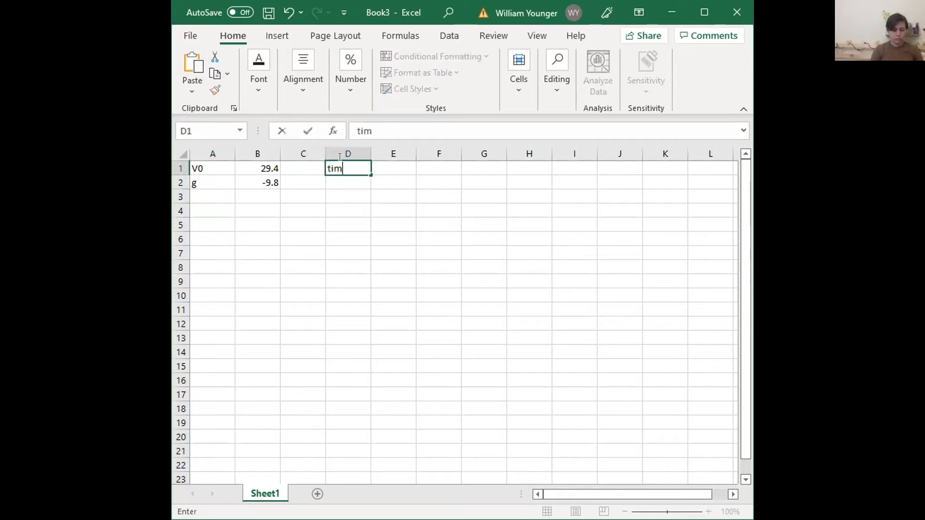
type("e(s)")
key("Return")
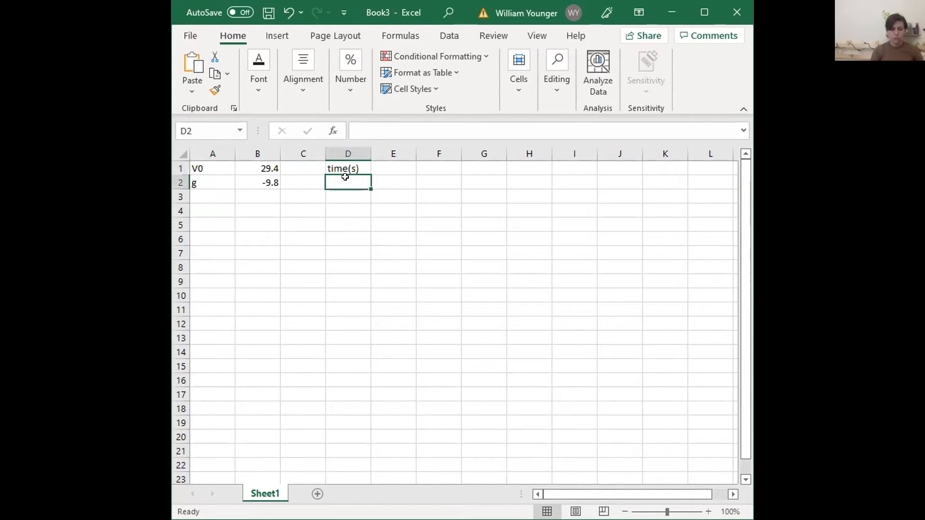
type("0")
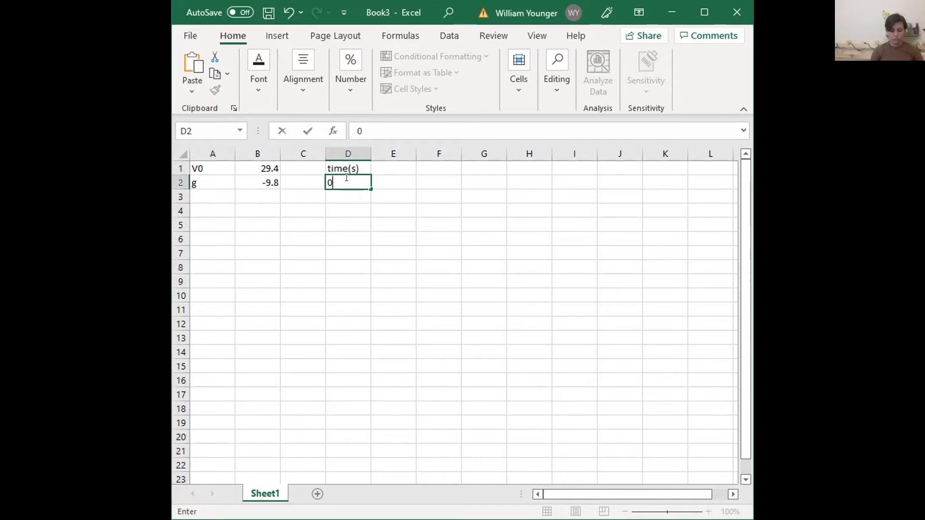
Enter the formula =D2+0.5 in cell D3 to advance the time by half a second
left_click(356, 196)
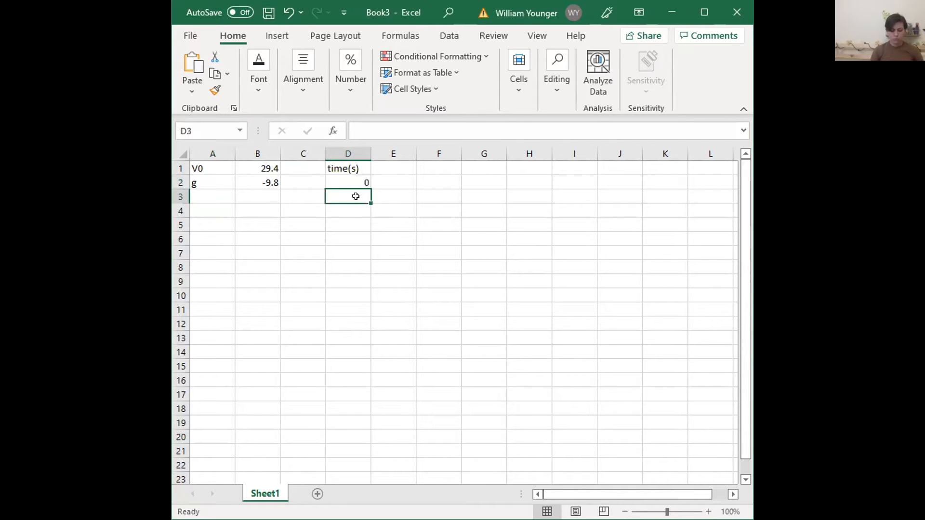
type("=")
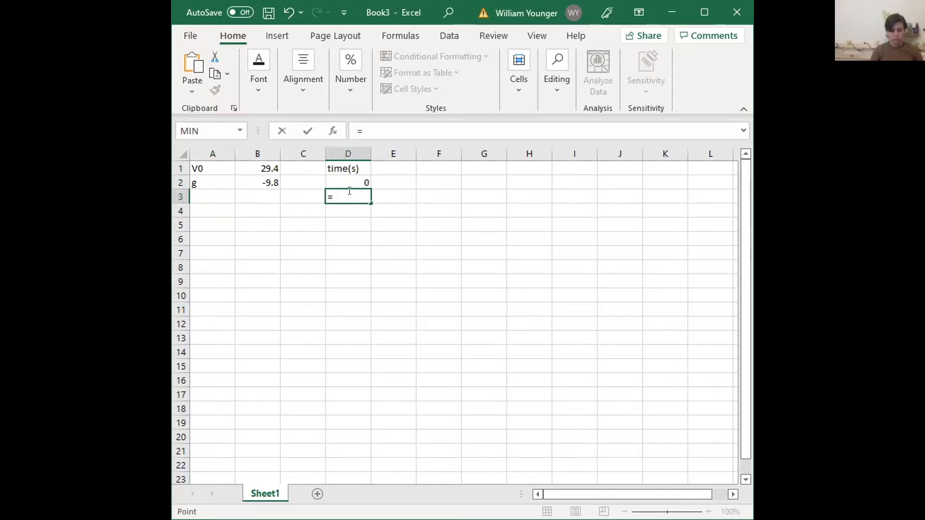
left_click(350, 187)
type("+0.5")
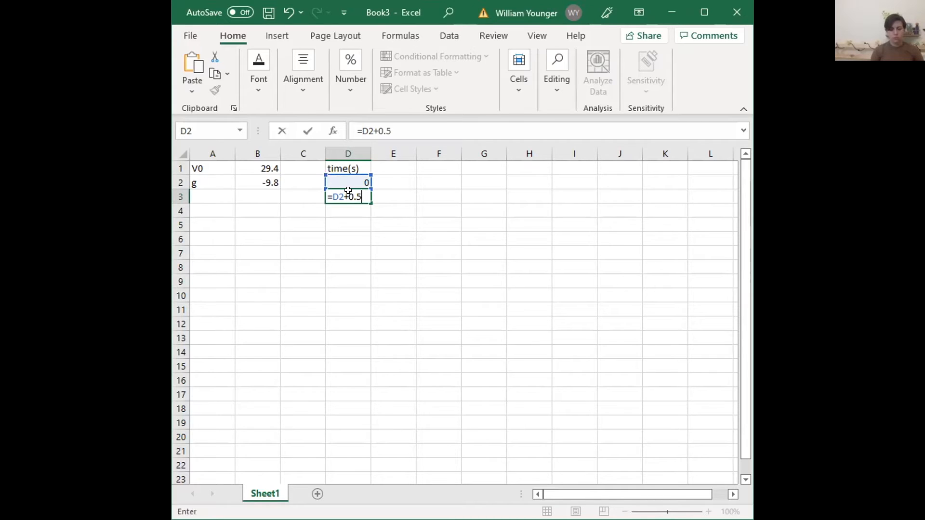
key("Return")
Fill the time formula in D3 down to row 22 so the series runs to 10 seconds
left_click(359, 192)
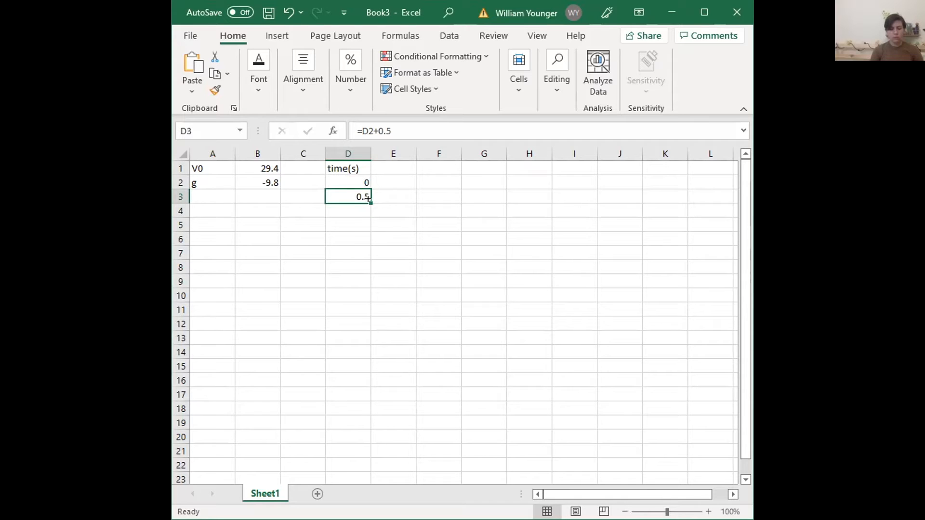
left_click_drag(368, 199, 368, 201)
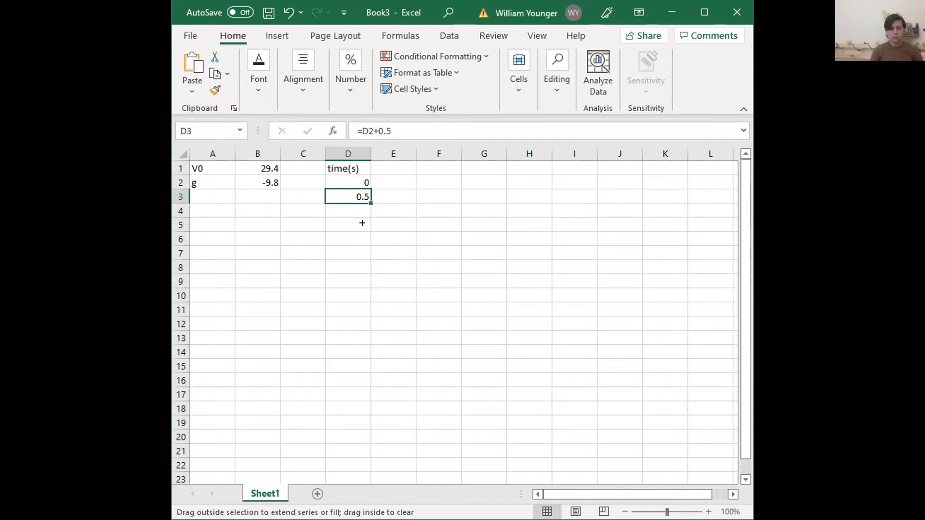
left_click_drag(359, 314, 359, 438)
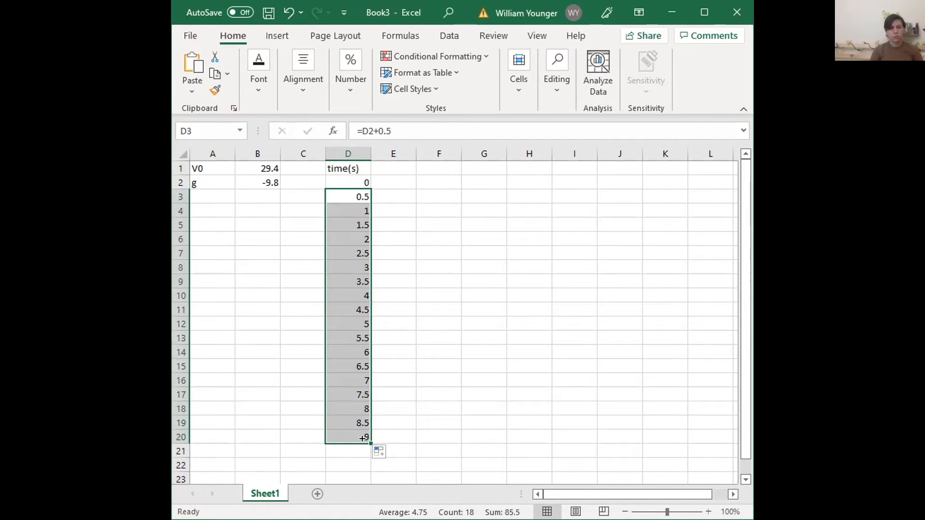
left_click_drag(368, 449, 368, 450)
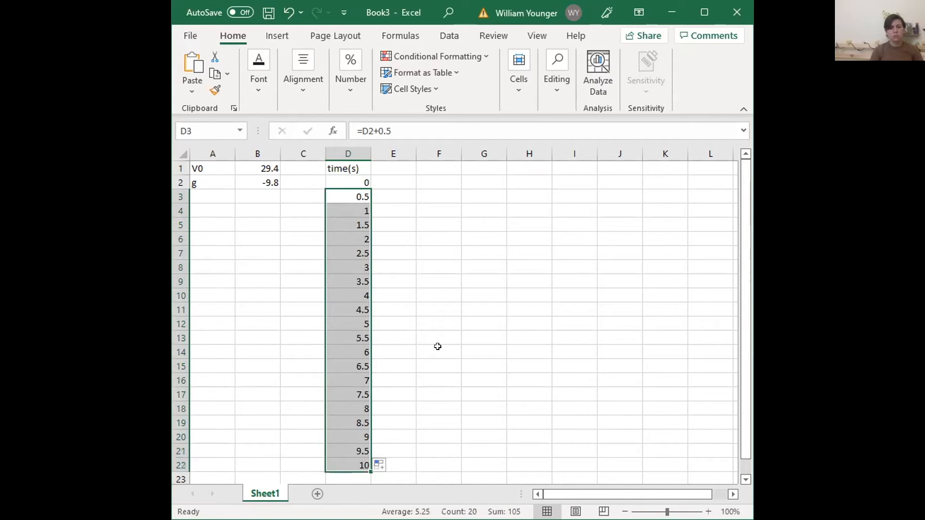
Enter the velocity column header v(t) (m/s) in cell E1
left_click(395, 164)
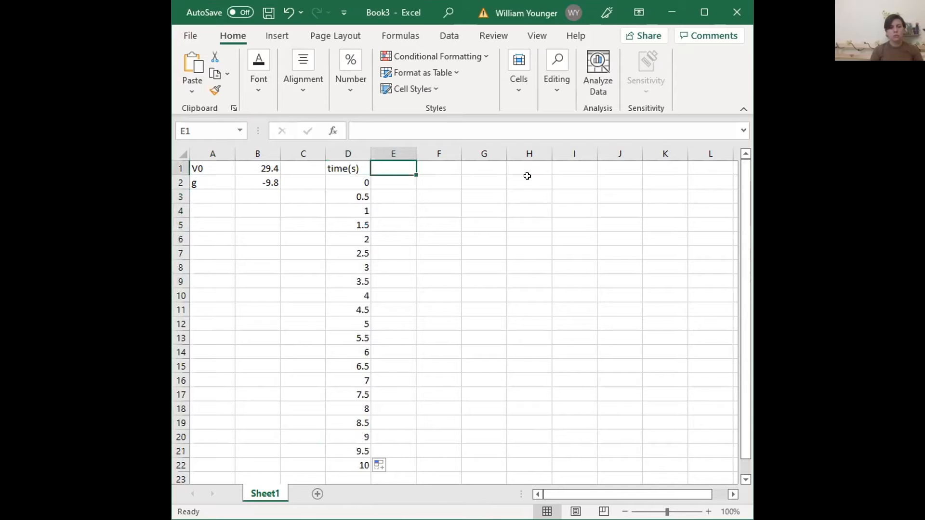
type("v(")
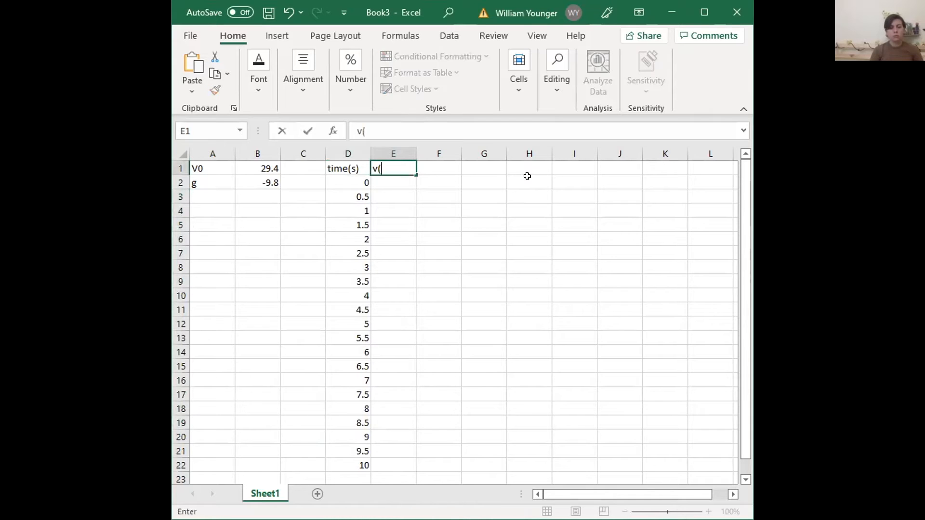
type("t) (m/s)")
key("Return")
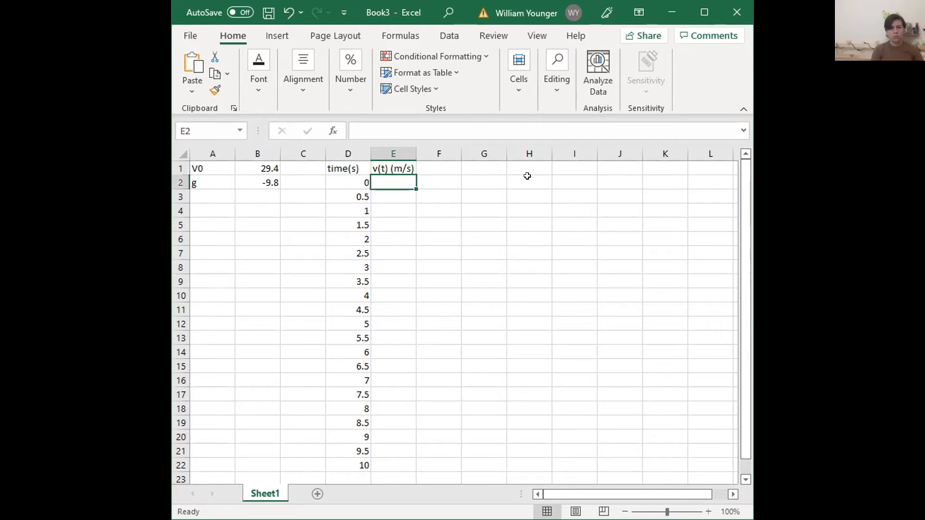
Enter the formula =$A$1+$A$2 with absolute references in cell E2
type("=")
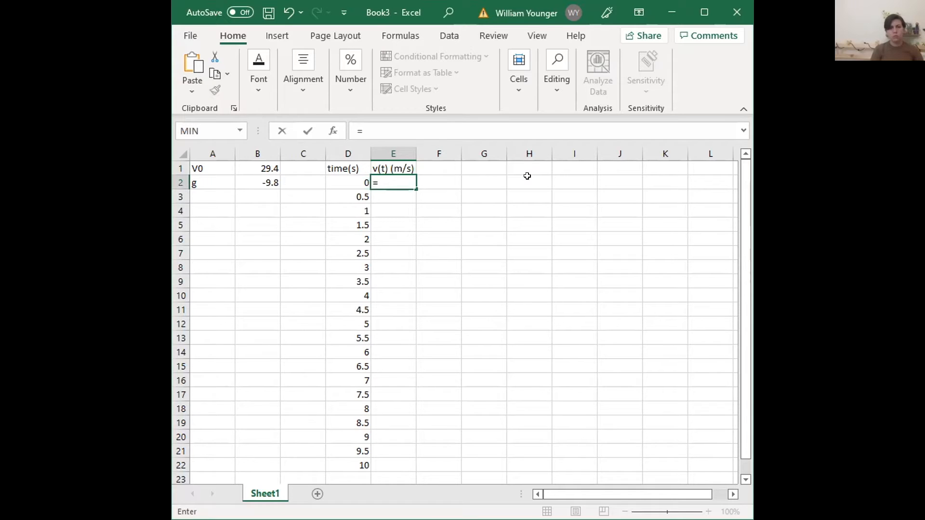
type("$Q")
key("BackSpace")
type("a@1")
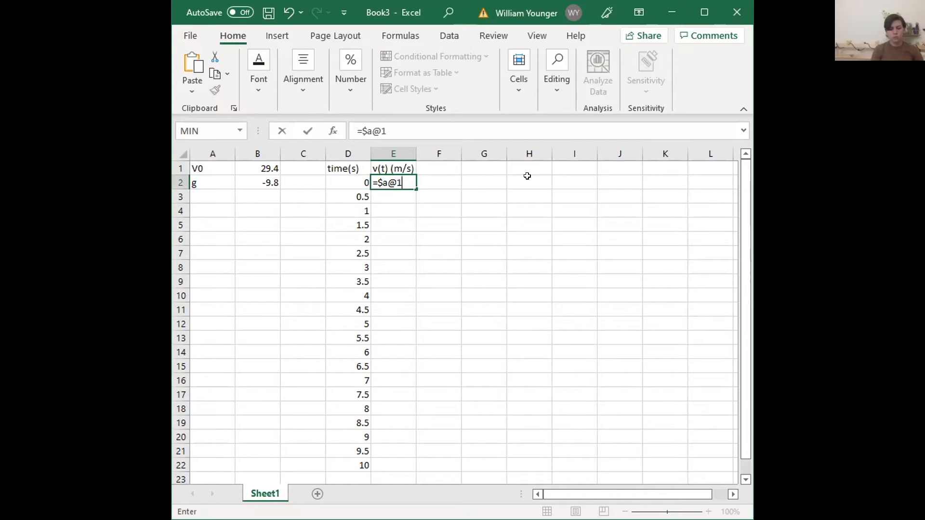
key("BackSpace")
key("BackSpace")
type("$1")
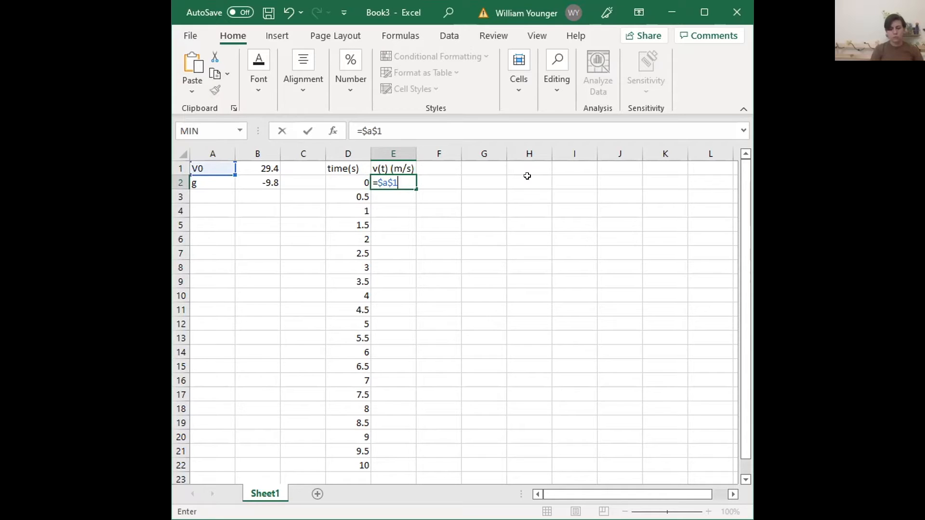
type("+$q")
key("BackSpace")
type("a$2")
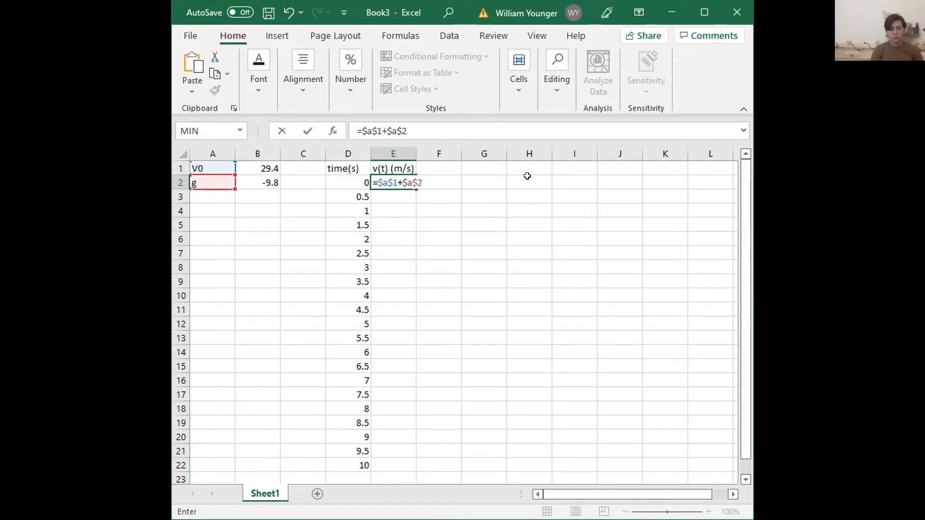
key("Return")
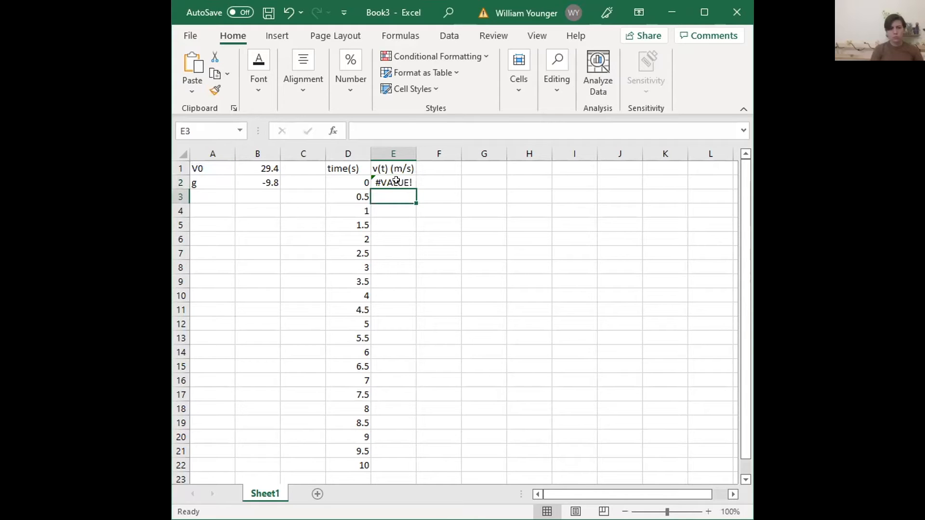
Extend the formula in E2 to =$A$1+$A$2*D2 and widen column E
key("Up")
key("F2")
type("*")
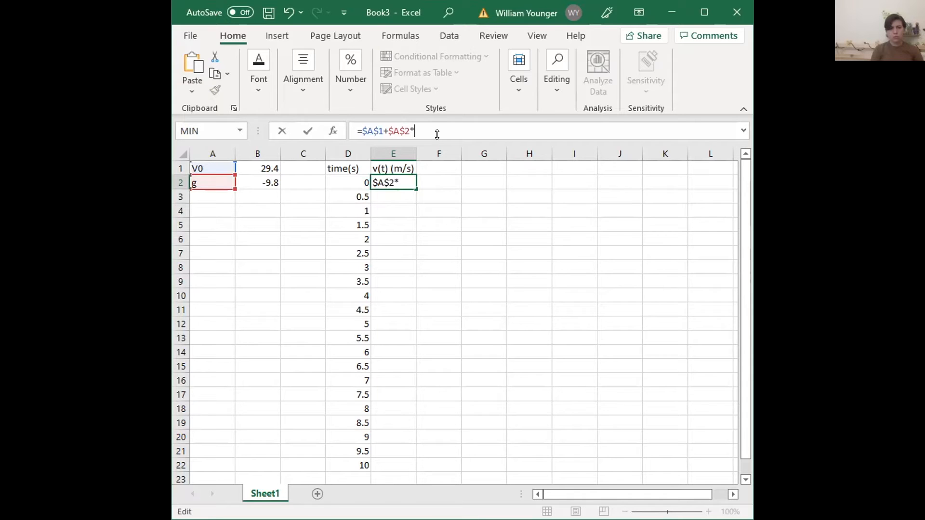
left_click(348, 178)
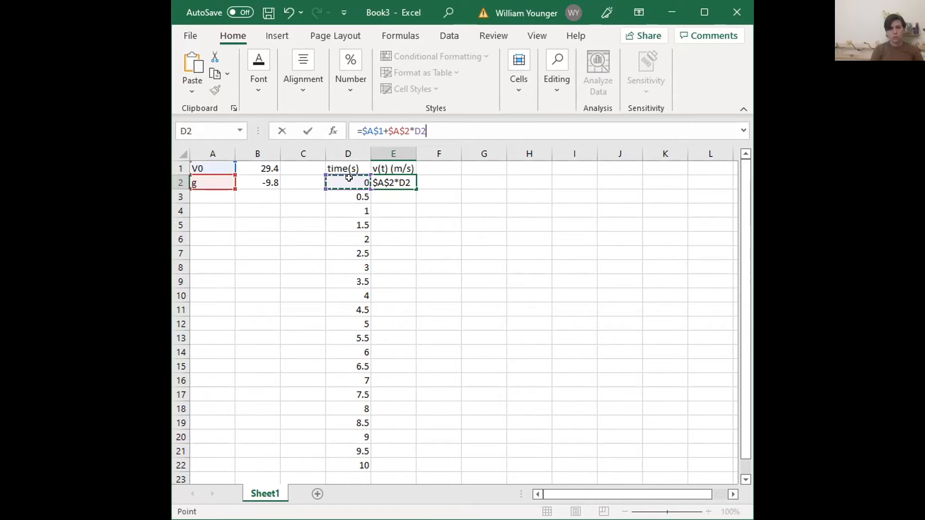
key("Return")
left_click(396, 180)
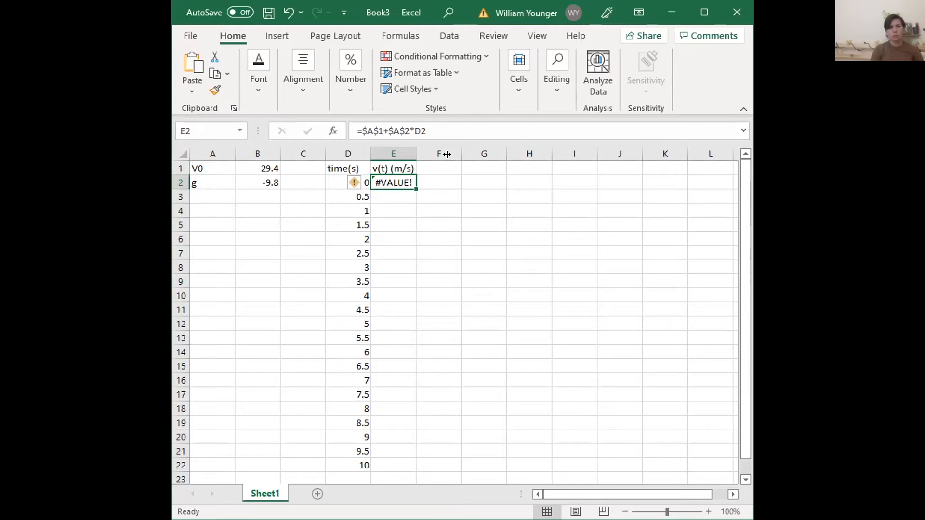
left_click_drag(447, 154, 425, 164)
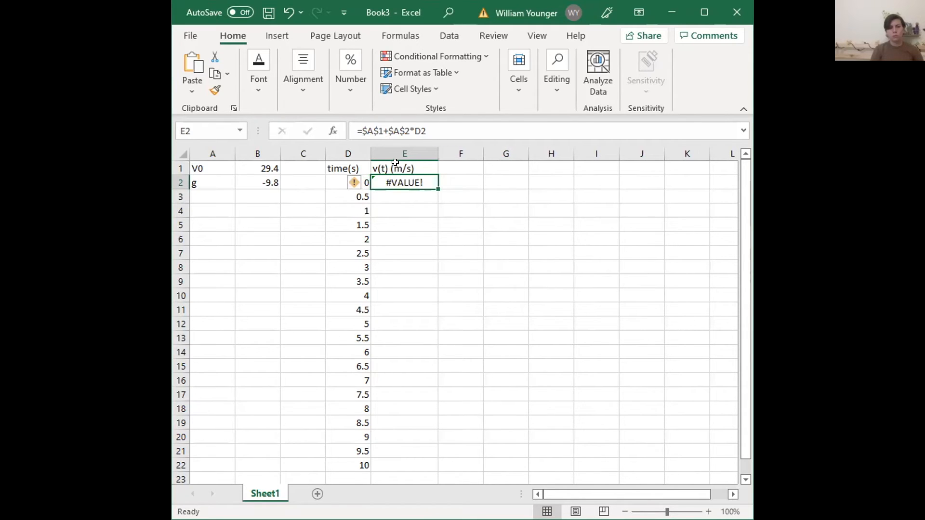
Correct the velocity formula in E2 to =$B$1+$B$2*D2 so it references the numeric values in column B
left_click(373, 131)
key("BackSpace")
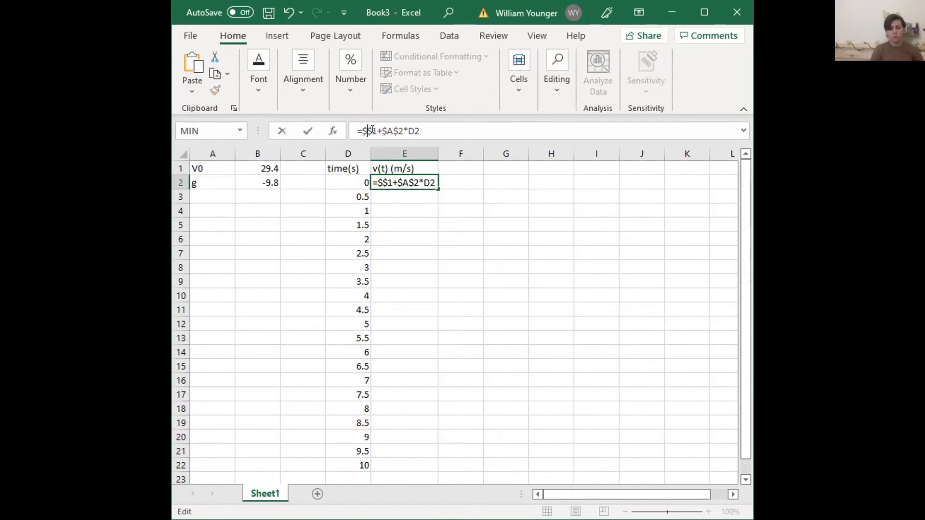
type("B")
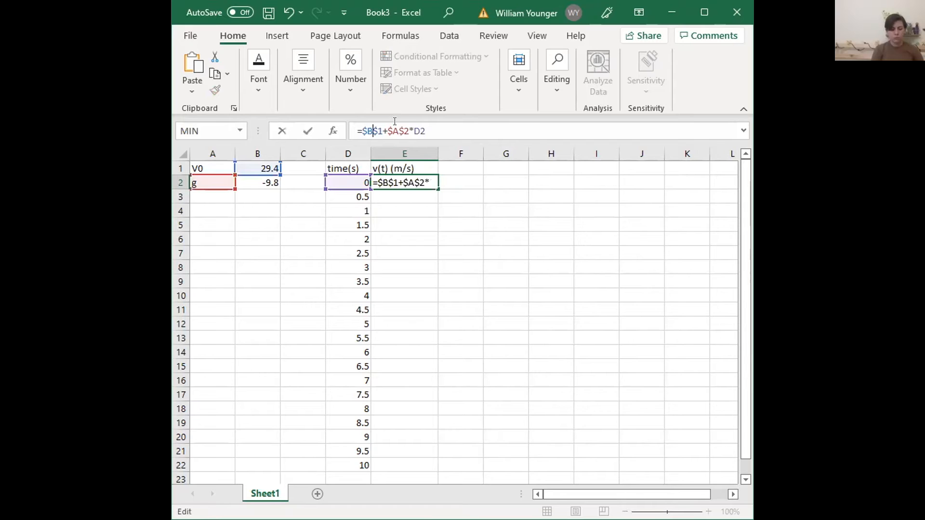
left_click(395, 124)
key("BackSpace")
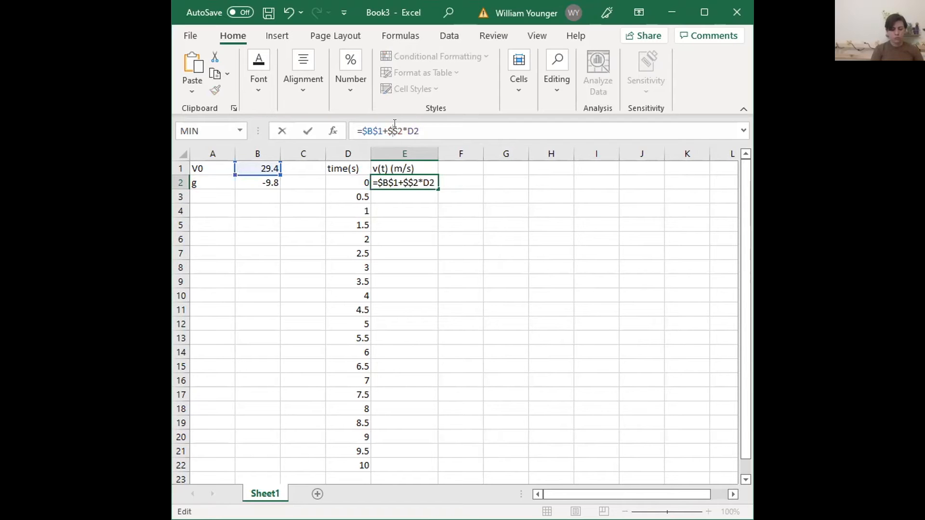
type("B")
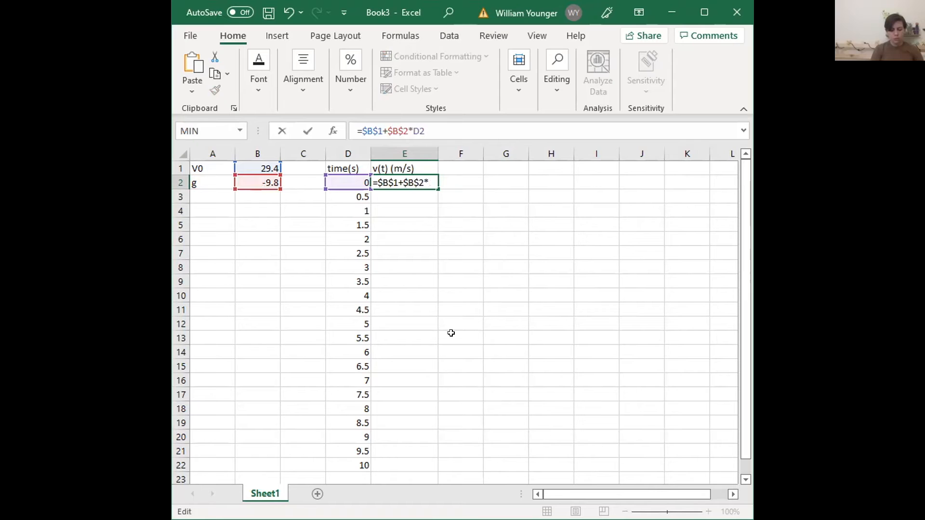
key("Return")
Fill the velocity formula from E2 down to row 22, and narrow column E in a widened window
left_click(413, 178)
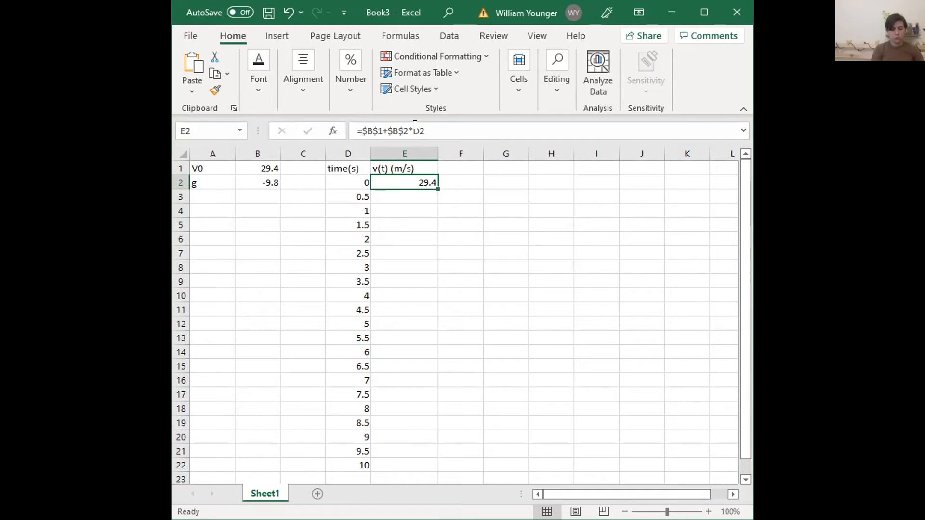
left_click_drag(436, 187, 401, 383)
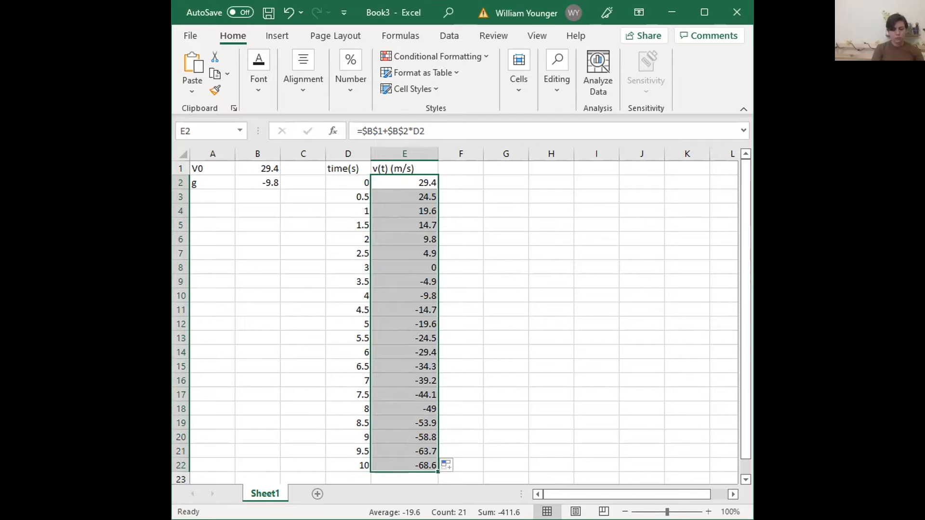
left_click_drag(753, 260, 800, 260)
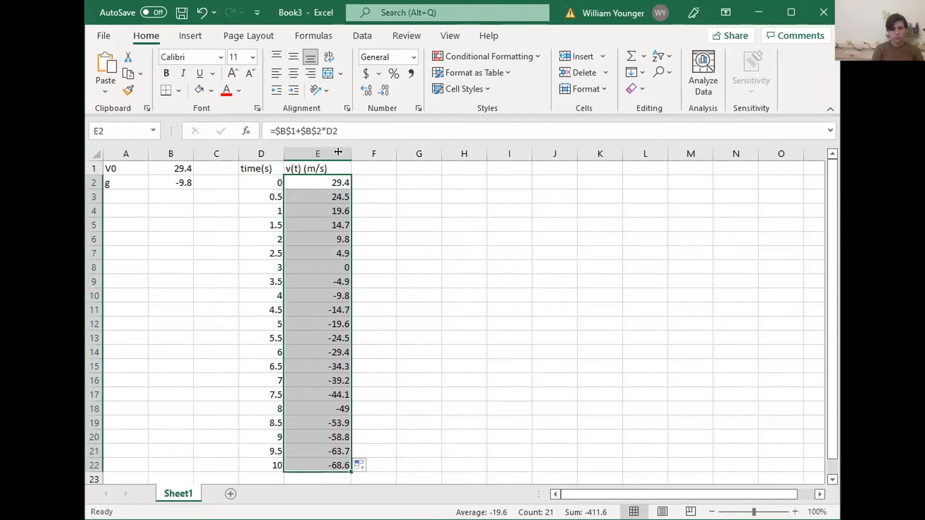
left_click_drag(351, 152, 338, 152)
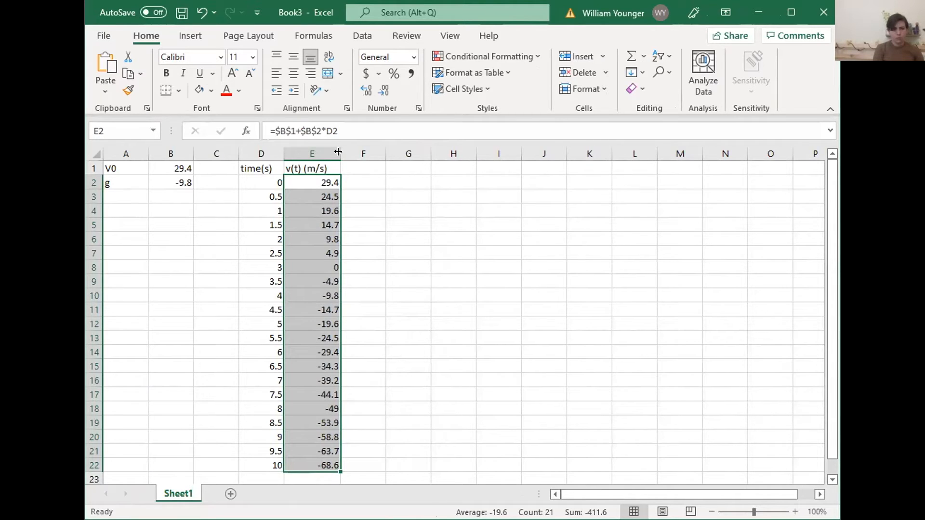
Enter the position column header x(t) (m) in cell F1
left_click(360, 164)
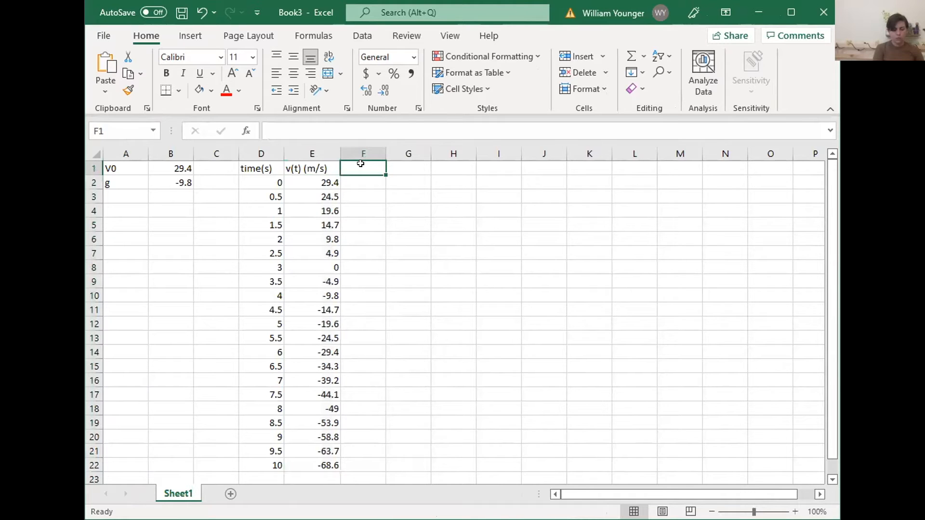
type("x (t")
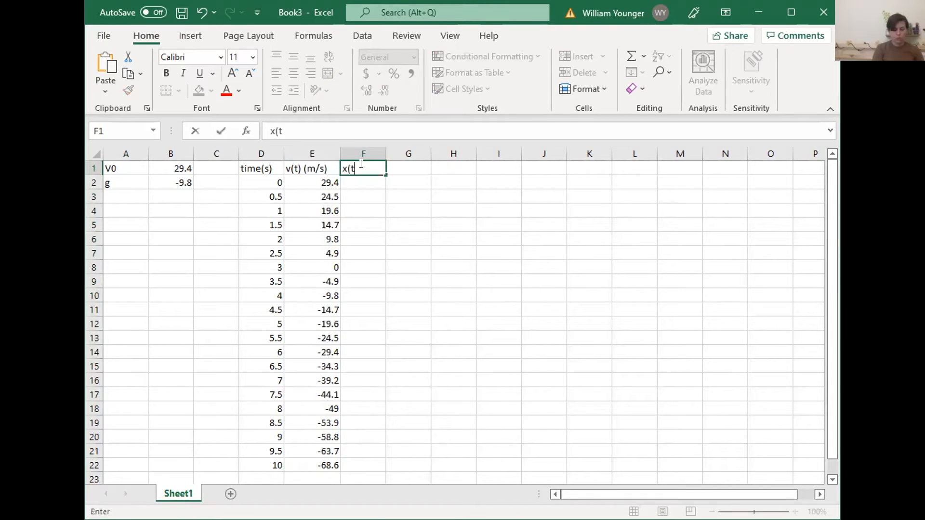
type(") (m)")
key("Return")
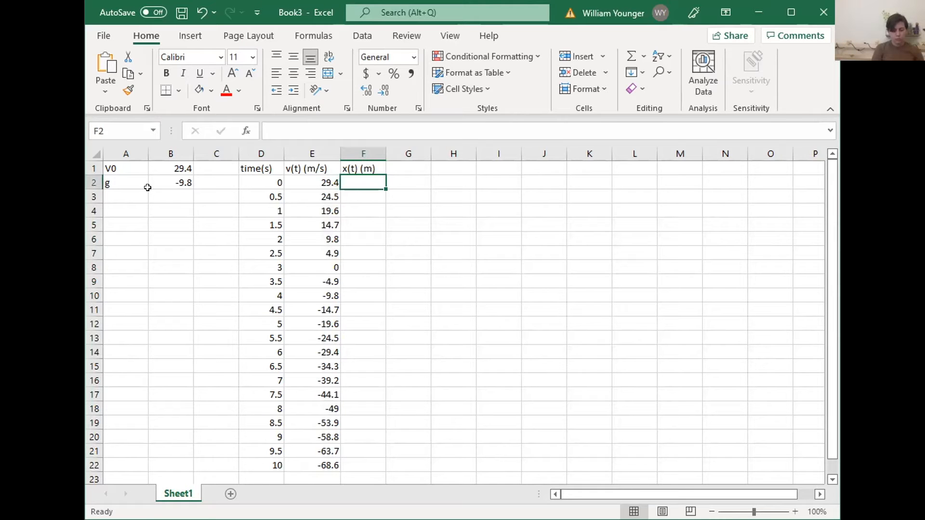
Add an initial position parameter with the label x0 in A3 and the value 100 in B3
left_click(125, 197)
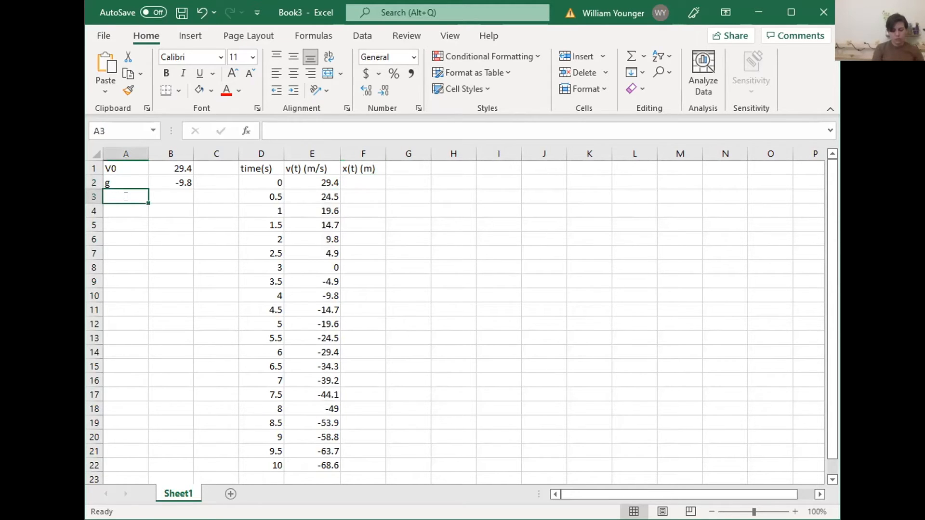
type("x0")
key("Tab")
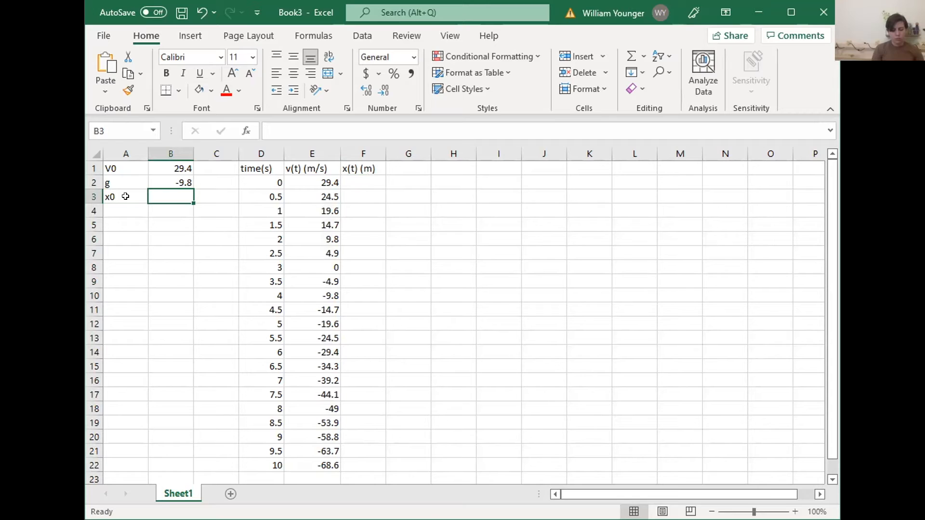
type("100")
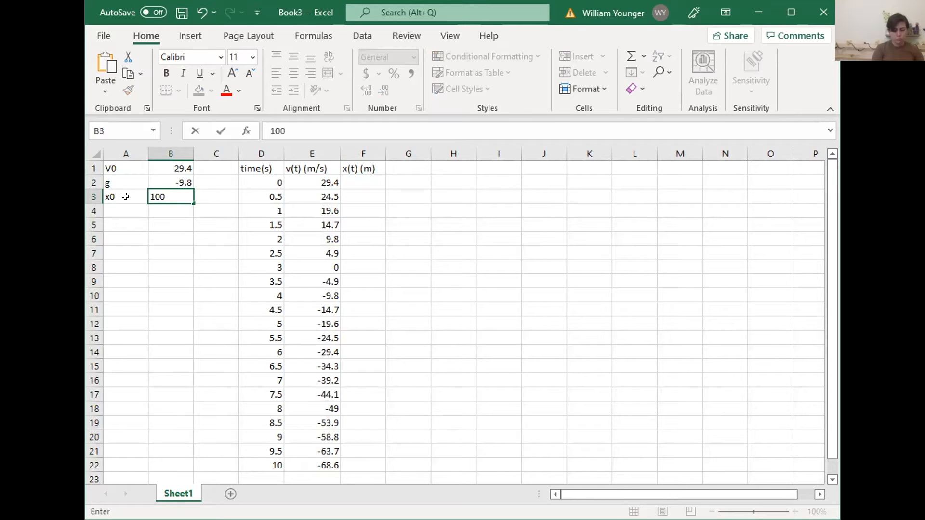
Add units to the parameter labels so A3 reads x0 (m) and A2 reads g (m/s^2)
left_click(120, 195)
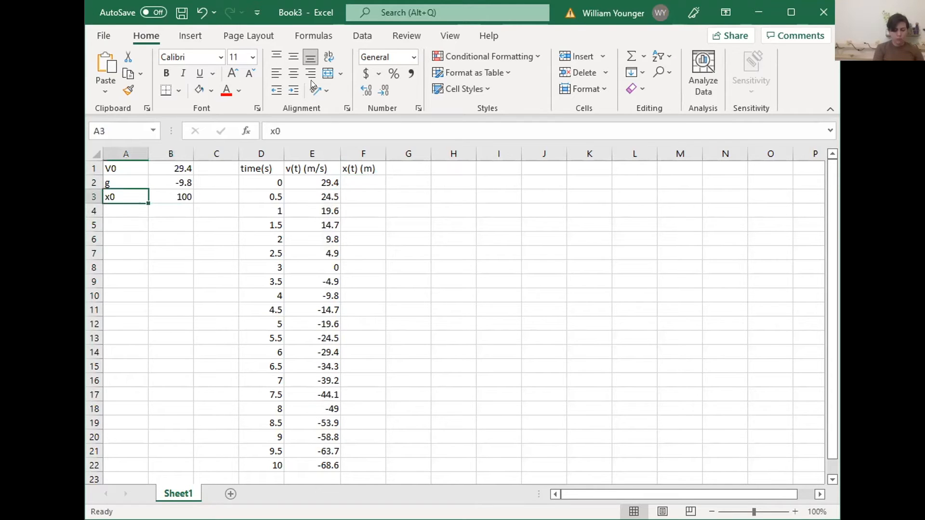
left_click(288, 126)
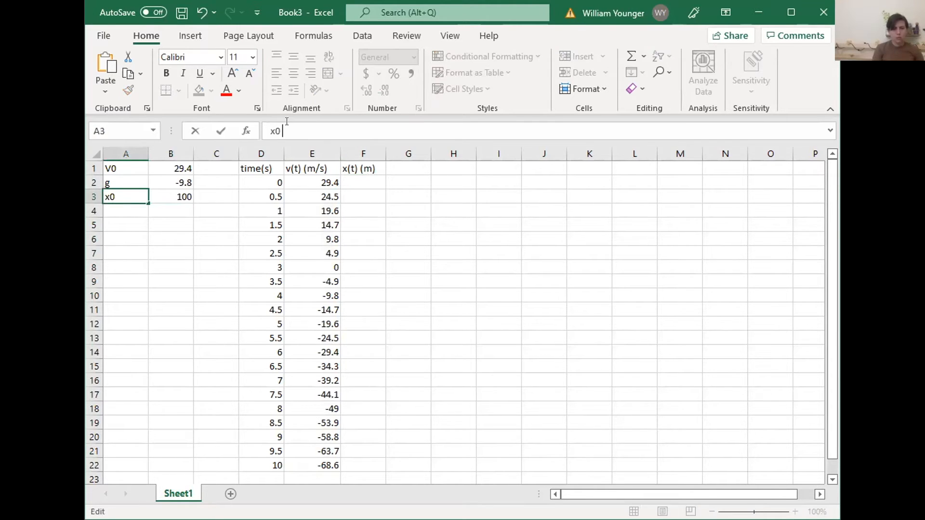
type("(m)")
left_click(115, 178)
left_click(274, 131)
type("(M")
key("BackSpace")
type("m/s^2)")
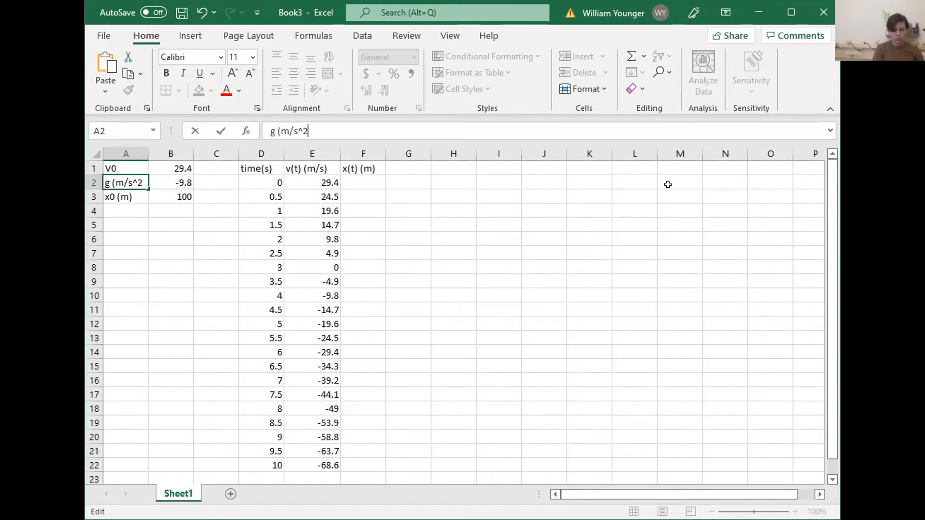
Add the unit to the initial velocity label so A1 reads V0 (m/s)
left_click(110, 166)
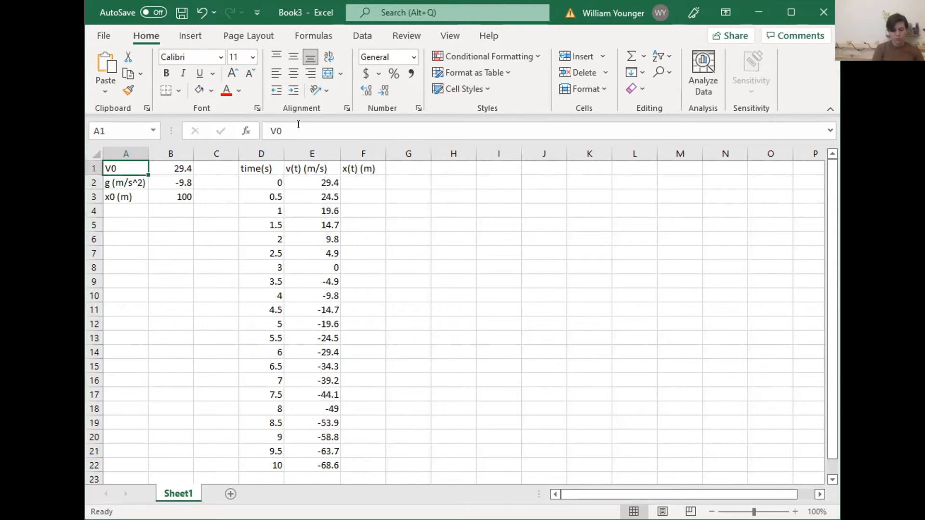
left_click(298, 125)
type("(")
type("/a")
key("BackSpace")
key("BackSpace")
type("m/s)")
key("Return")
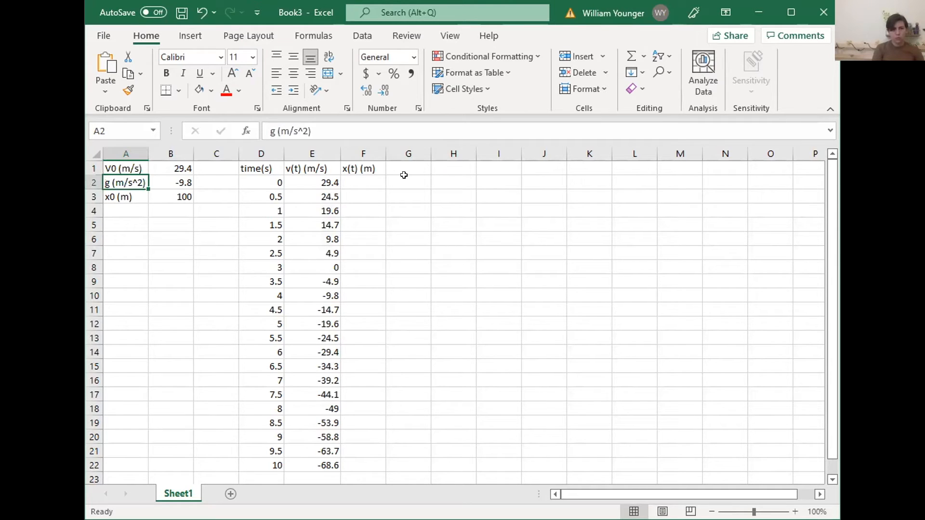
Start the position formula in F2 with the gravity term =0.5*$B$2*D2^2
key("Right")
key("Right")
key("Right")
key("Right")
key("Right")
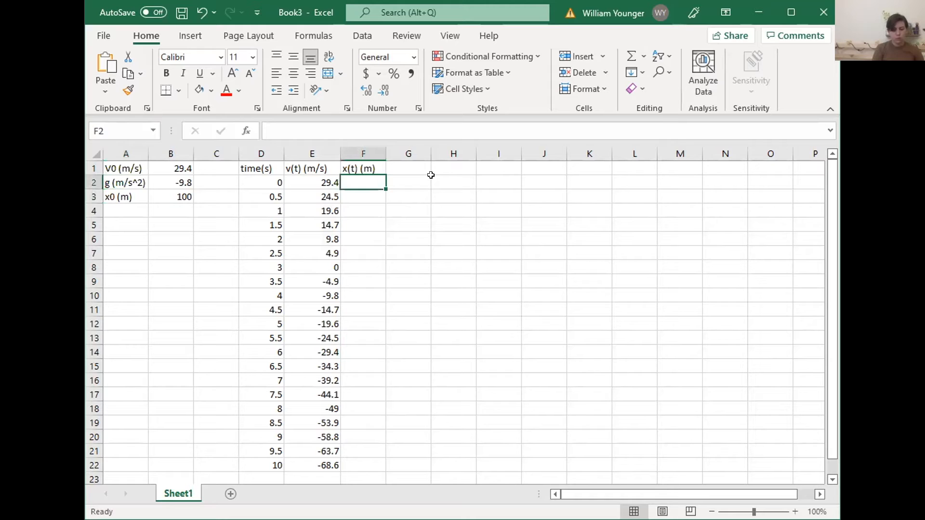
type("=")
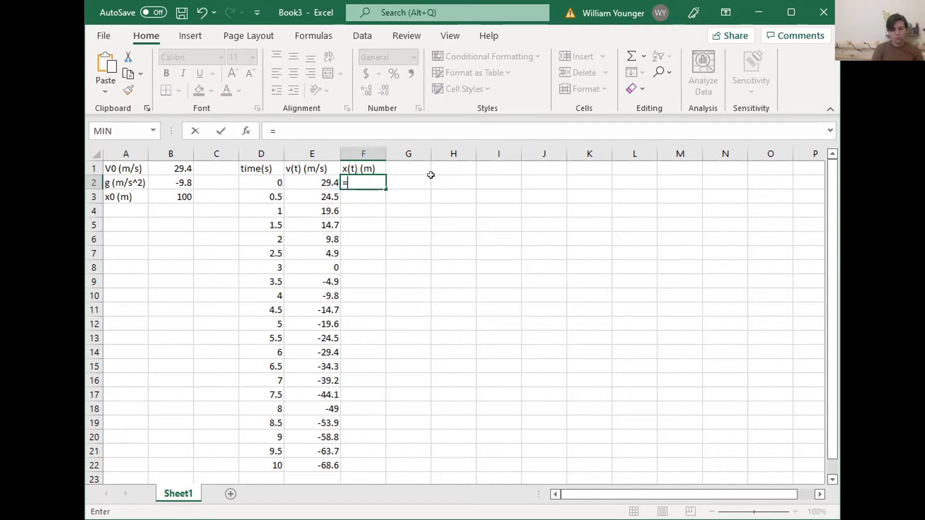
type("0.5*")
type("$")
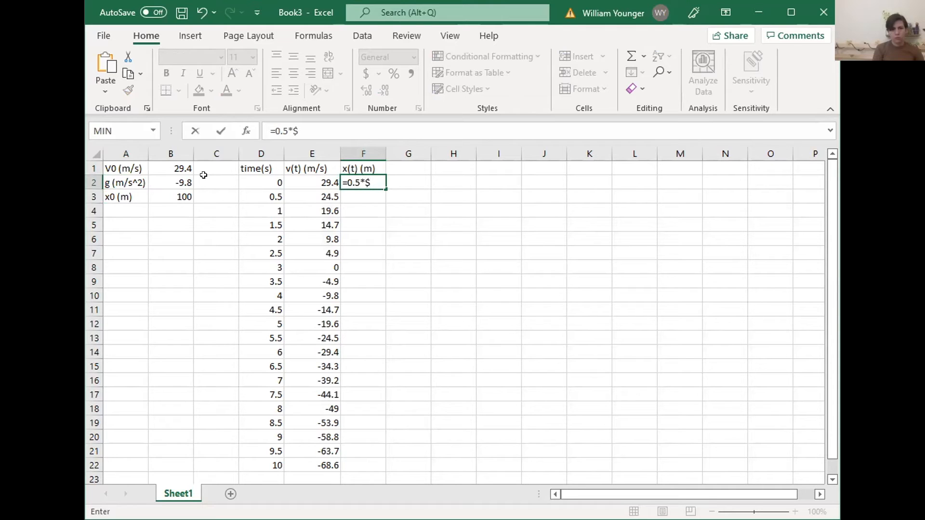
type("B$2")
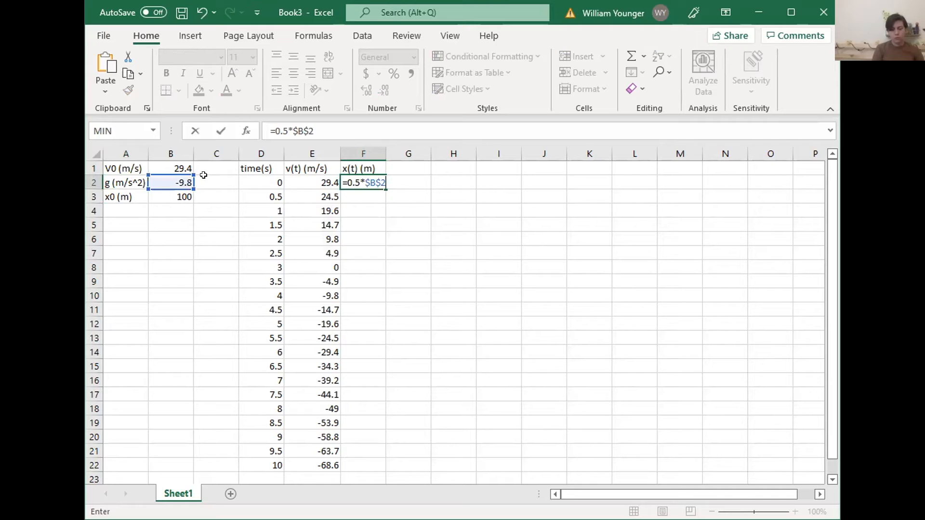
type("*")
left_click(263, 180)
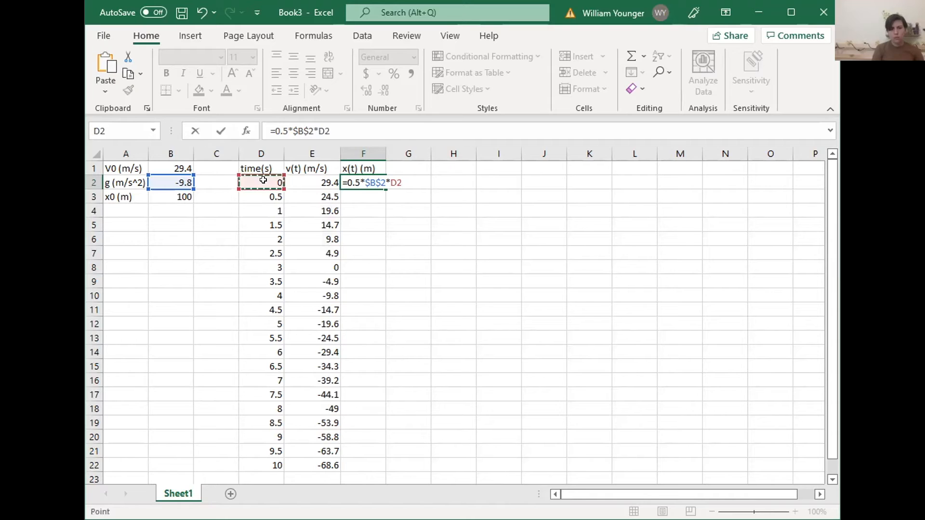
type("^2")
Complete the position formula in F2 by adding the terms +$b$1+$b$3
type("+$b")
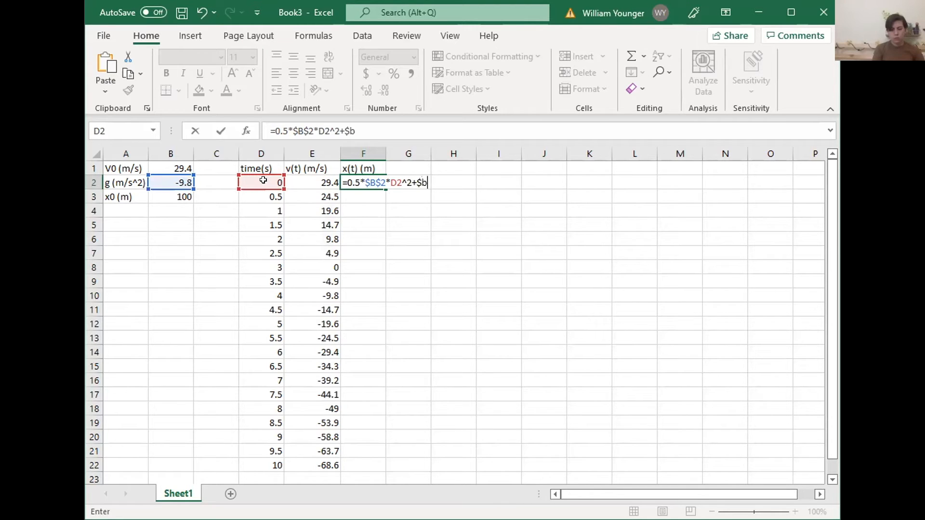
type("$1")
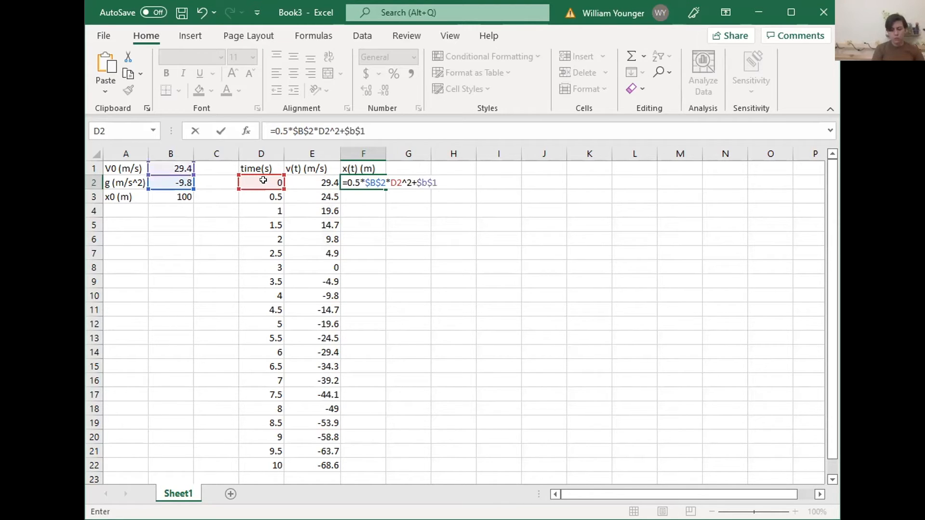
type("+$b$3")
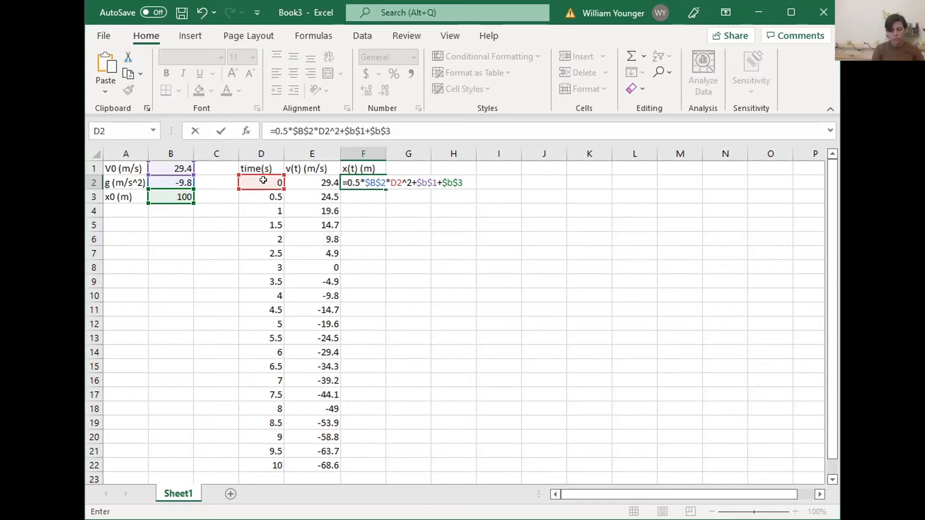
key("Return")
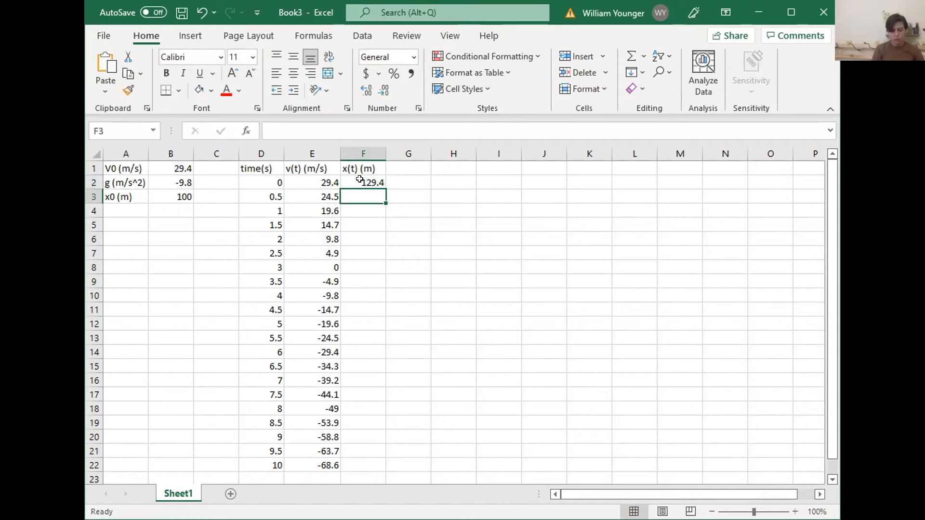
Fill the position formula from F2 down to row 22
left_click(384, 181)
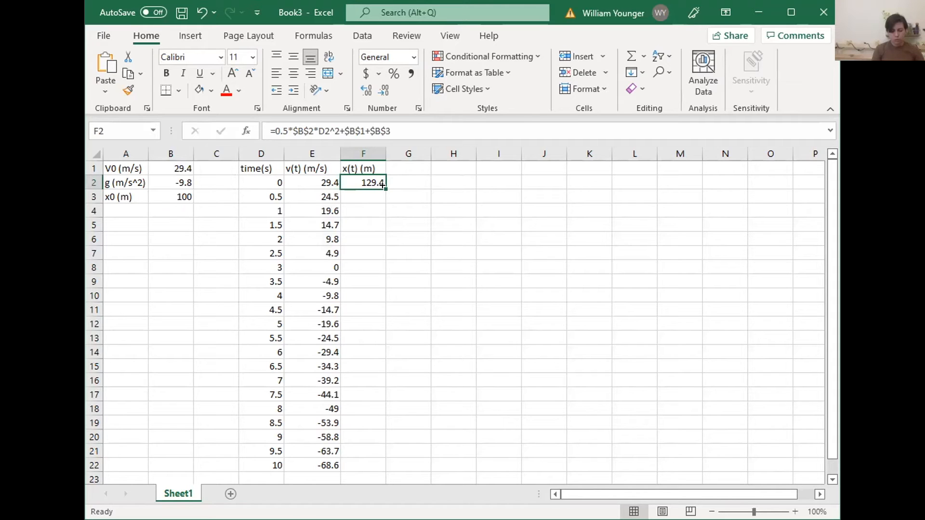
left_click_drag(365, 267, 363, 380)
left_click_drag(352, 438, 353, 463)
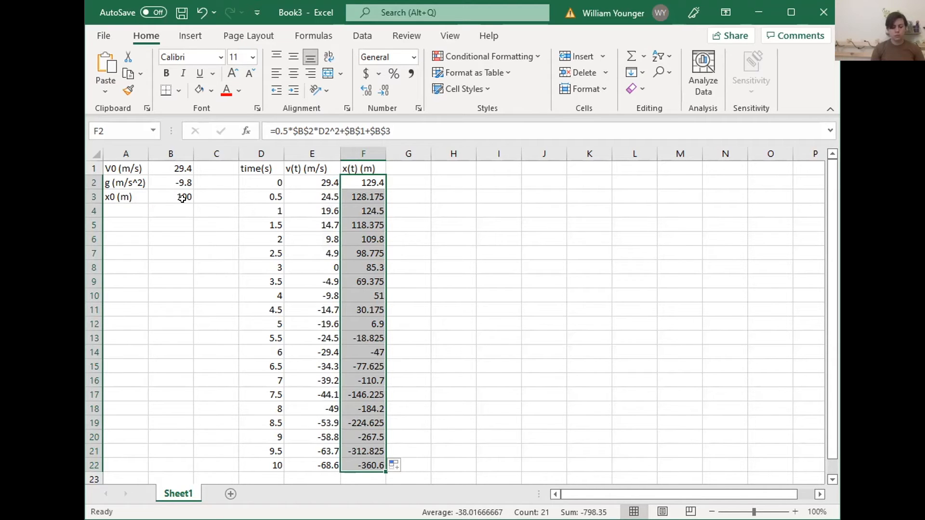
Correct the position formula in F2 to =0.5*$B$2*D2^2+$B$1*D2+$B$3 and refill it down to row 22
left_click(365, 179)
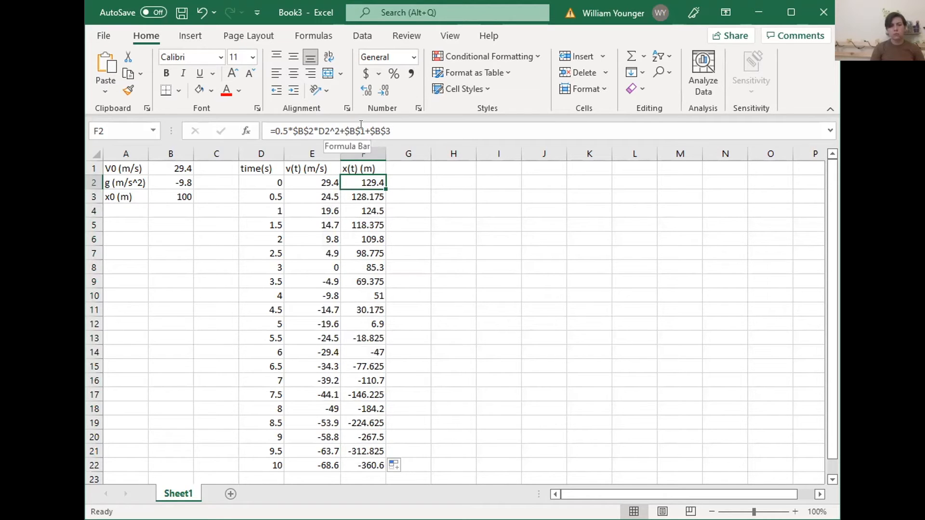
left_click(564, 132)
type("*")
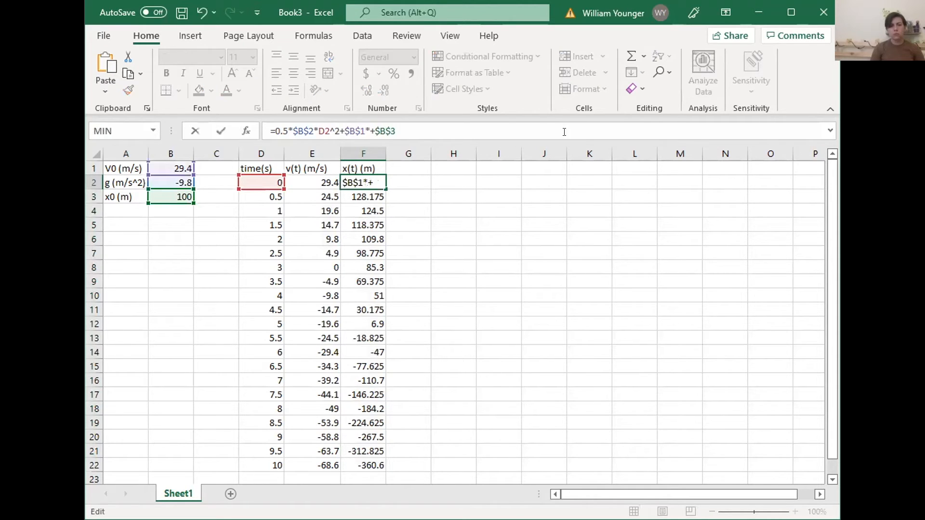
left_click(264, 179)
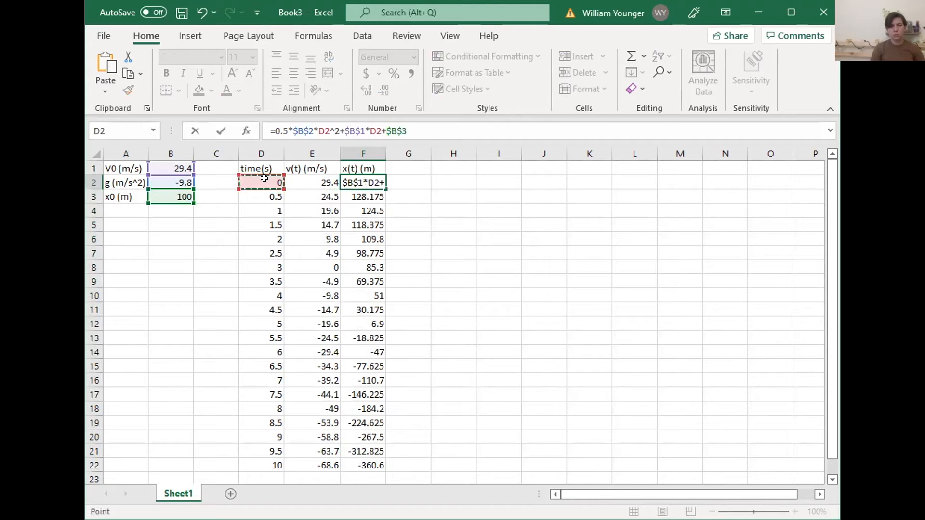
key("Return")
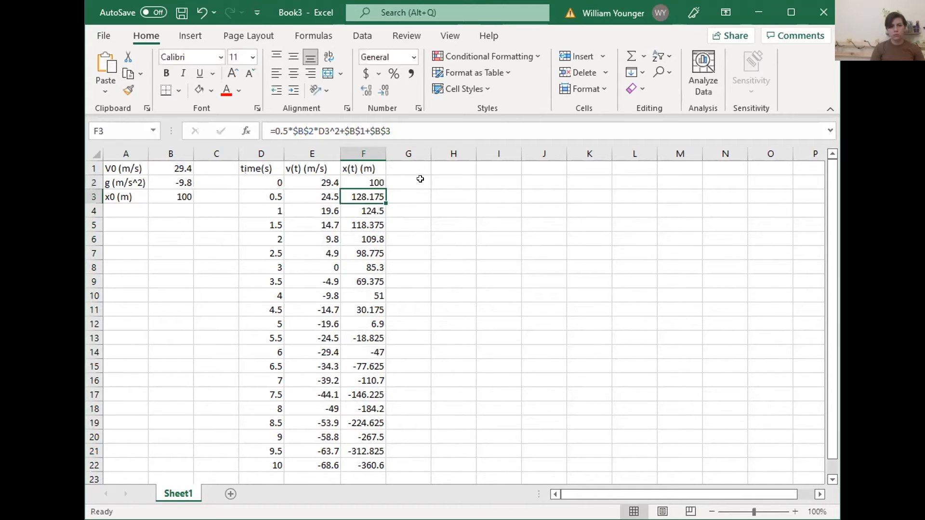
left_click(384, 185)
left_click_drag(385, 189, 375, 465)
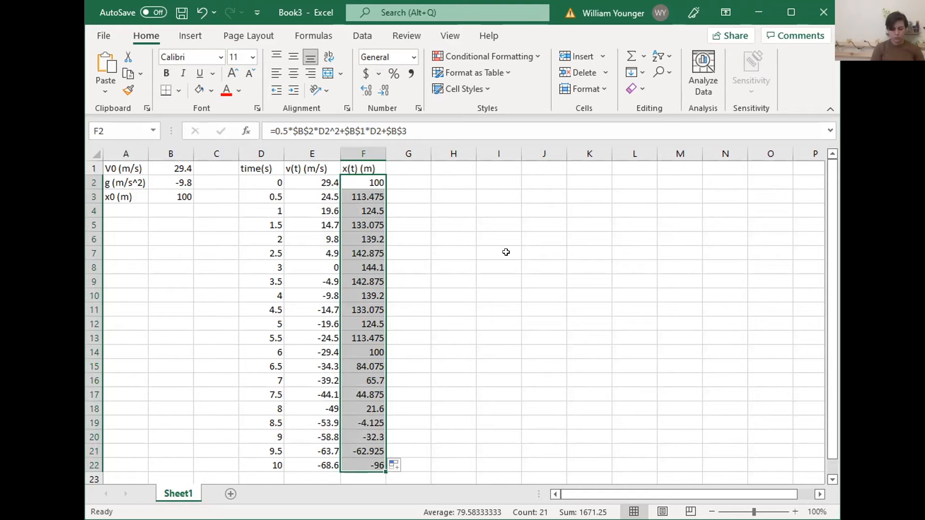
Insert a plain scatter chart of the position values in F2:F22 and place it beside the data table
left_click(191, 36)
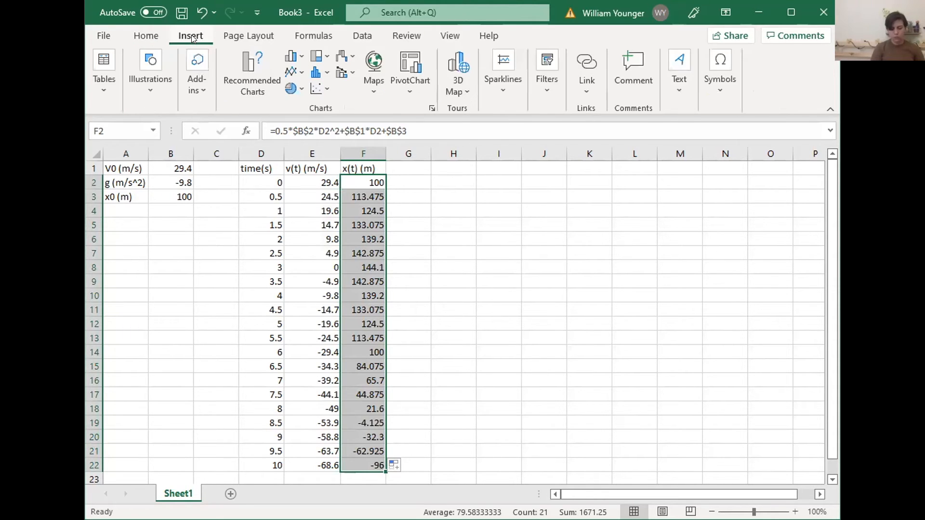
left_click(316, 92)
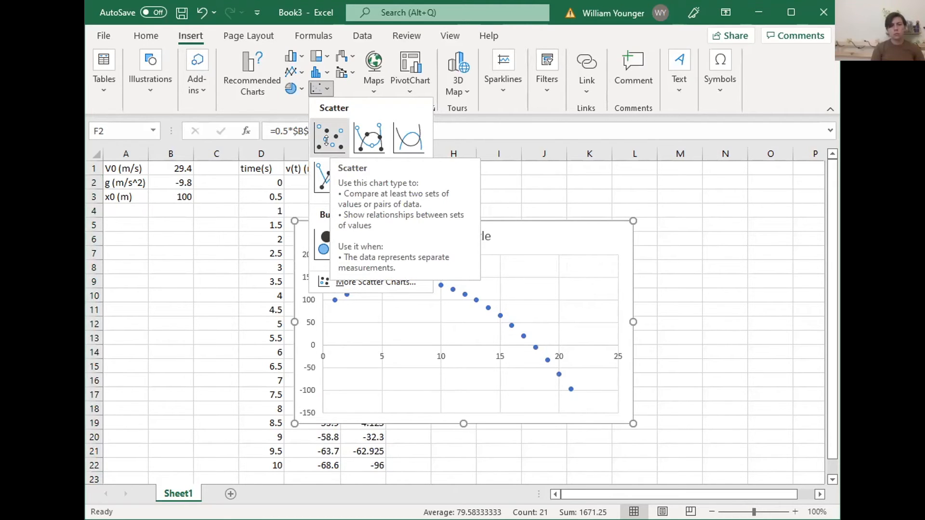
left_click(521, 225)
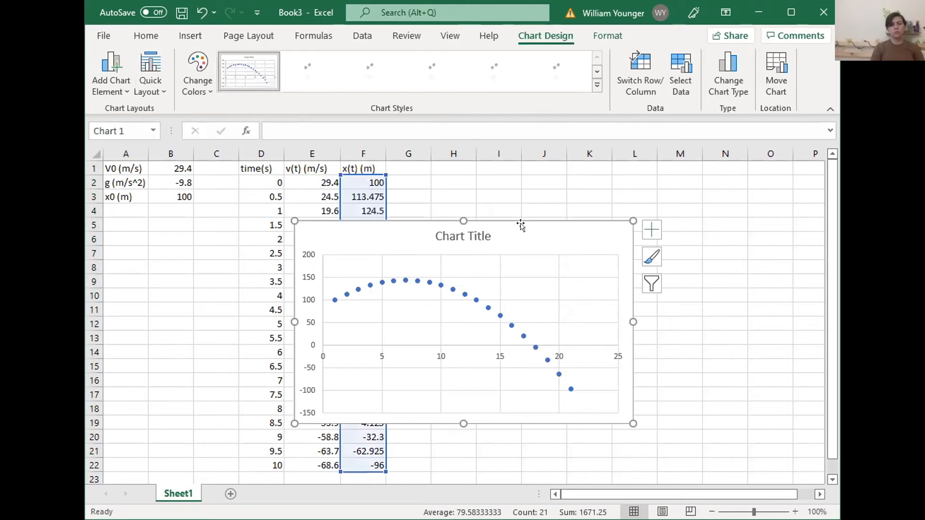
mouse_move(521, 225)
left_mouse_down()
mouse_move(604, 225)
mouse_move(645, 199)
left_mouse_up()
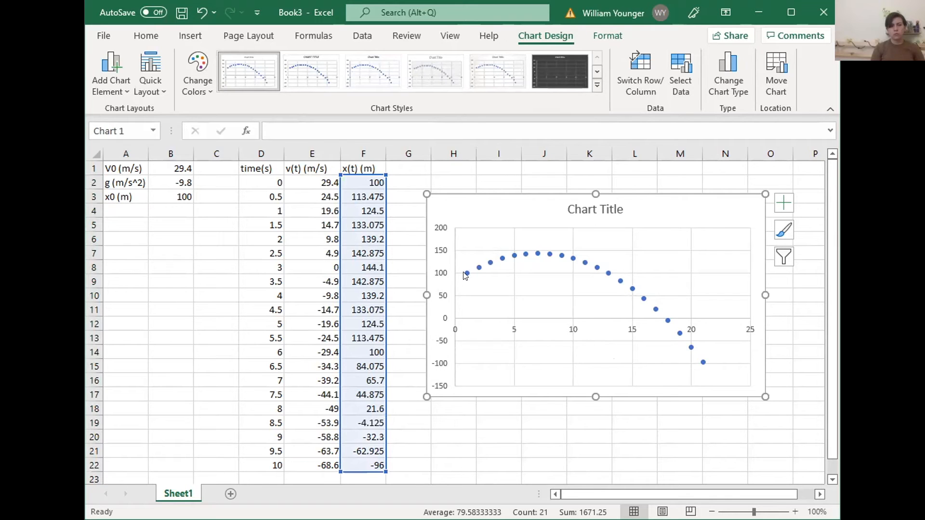
Set the chart series' X values to the times in D2:D22
mouse_move(464, 267)
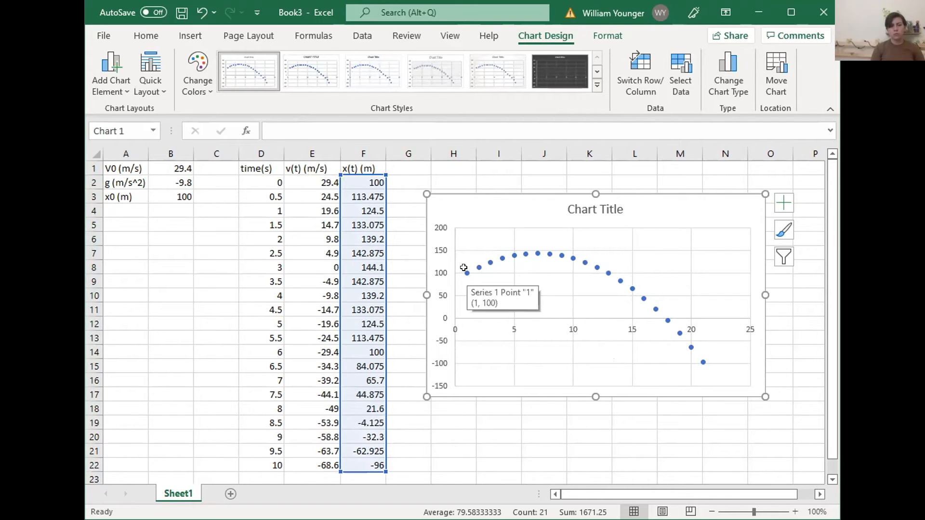
left_click(463, 267)
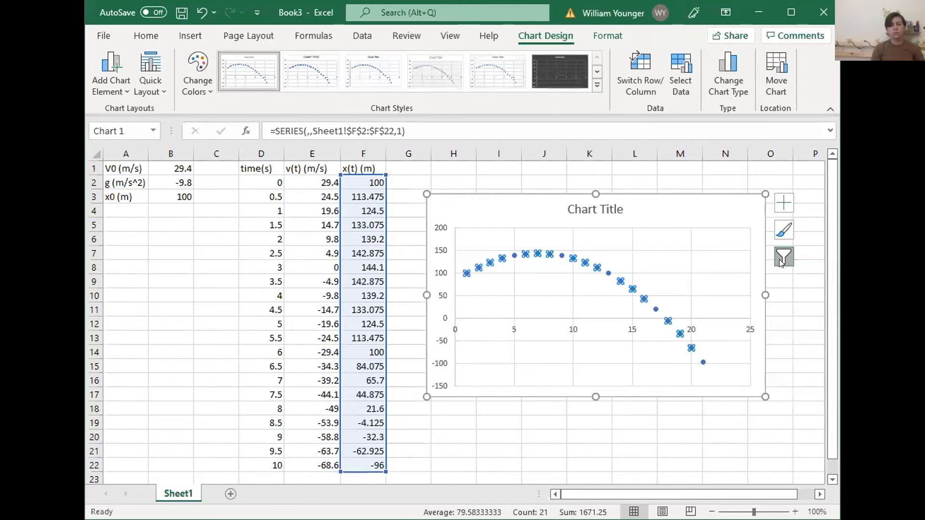
left_click(781, 263)
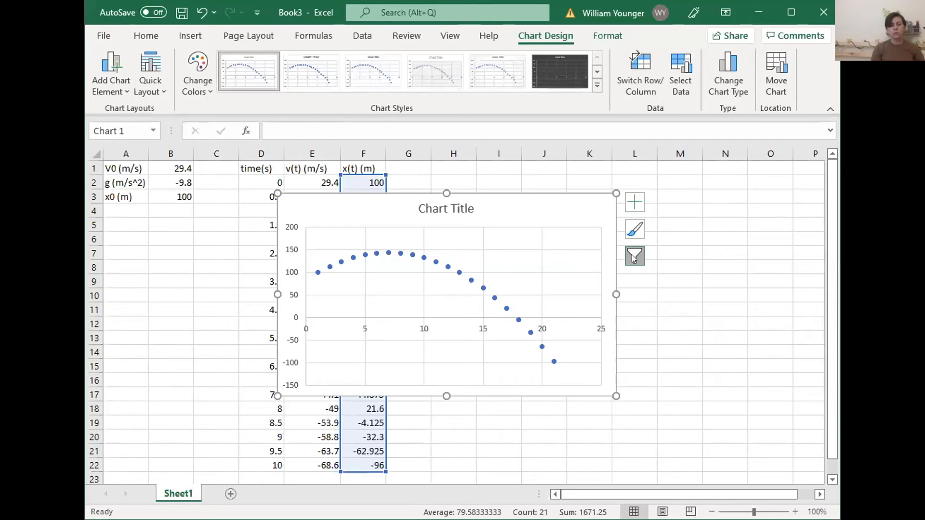
left_click(633, 257)
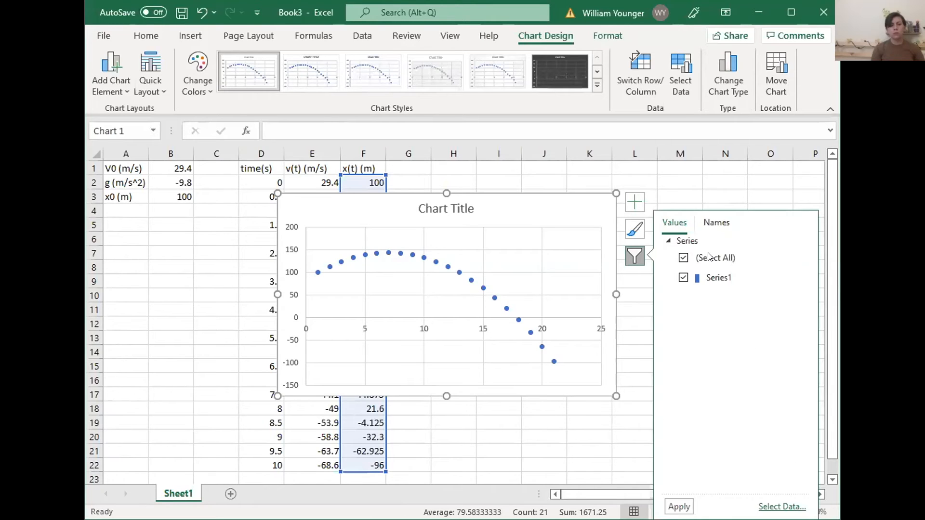
left_click(712, 279)
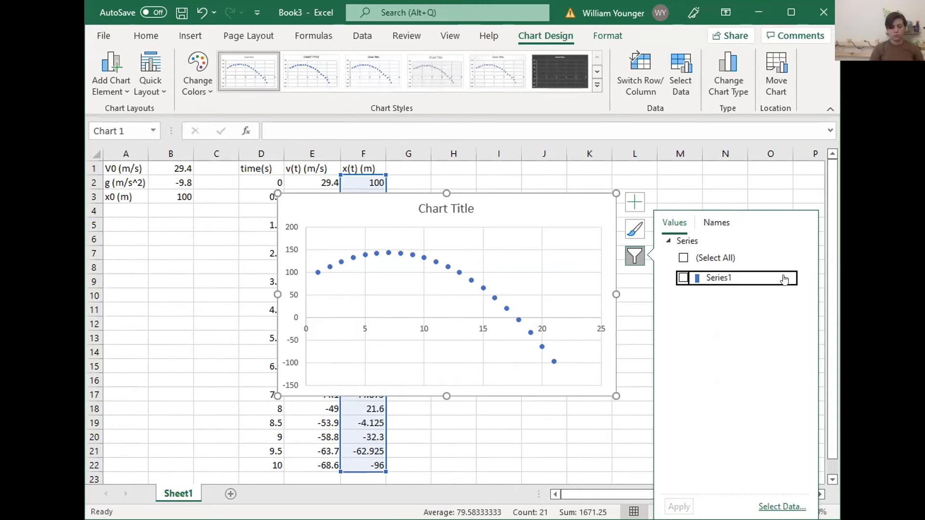
mouse_move(783, 276)
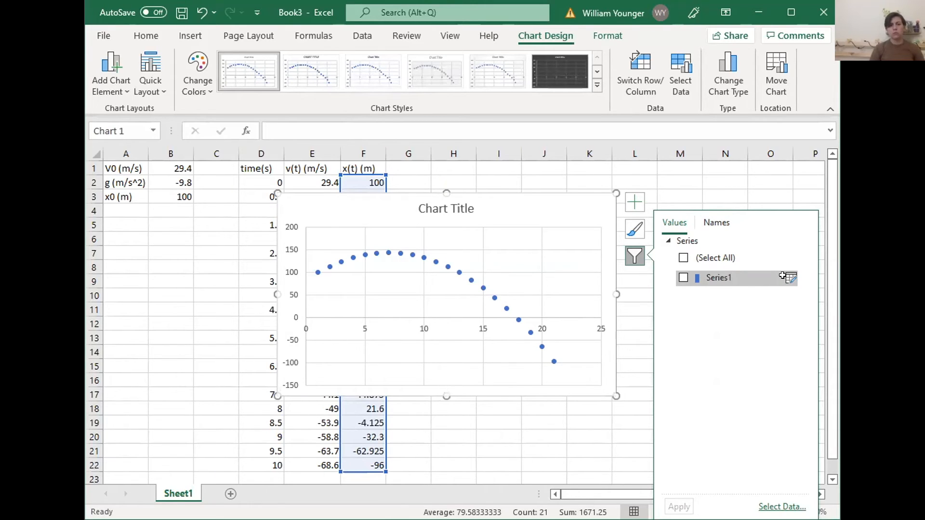
left_click(785, 277)
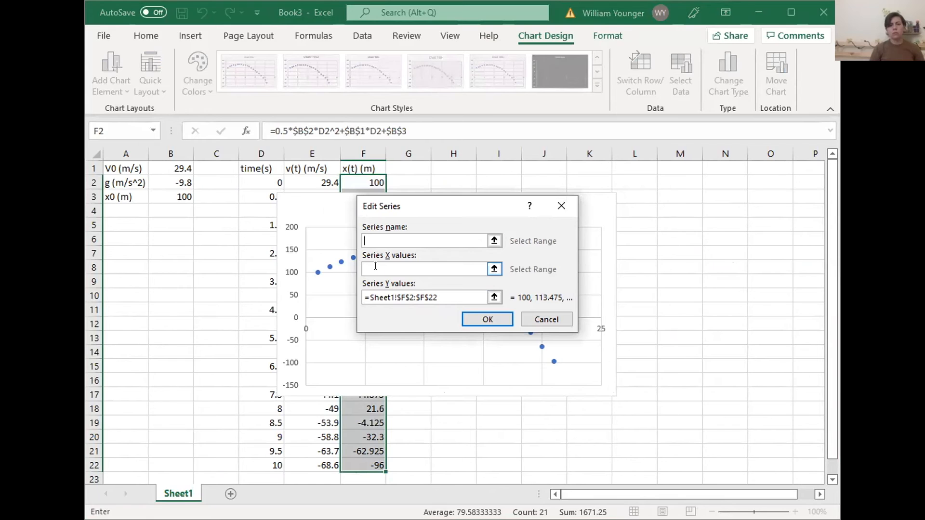
left_click(260, 180)
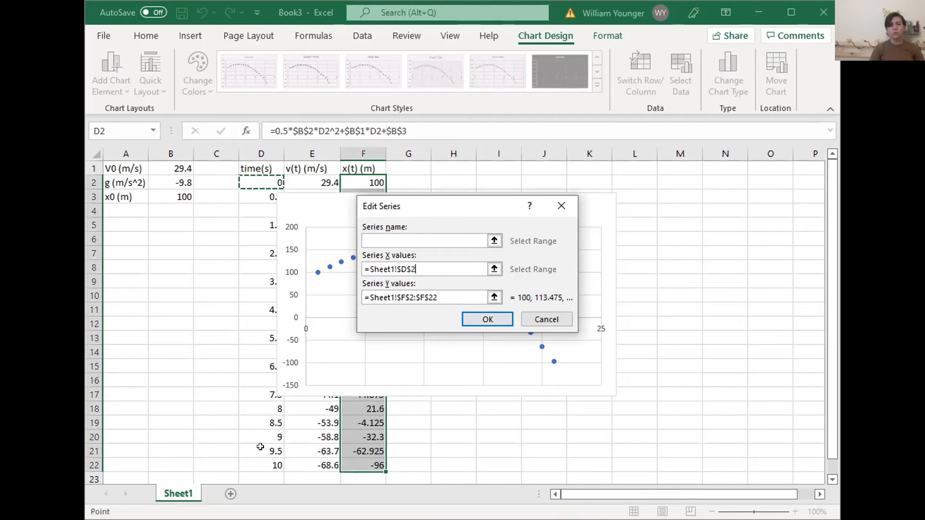
left_click(262, 464, "shift")
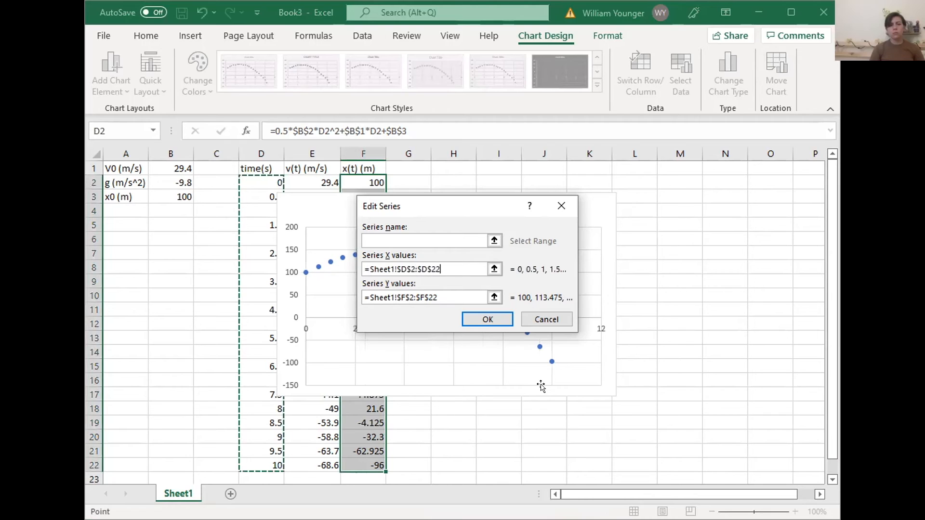
left_click(492, 319)
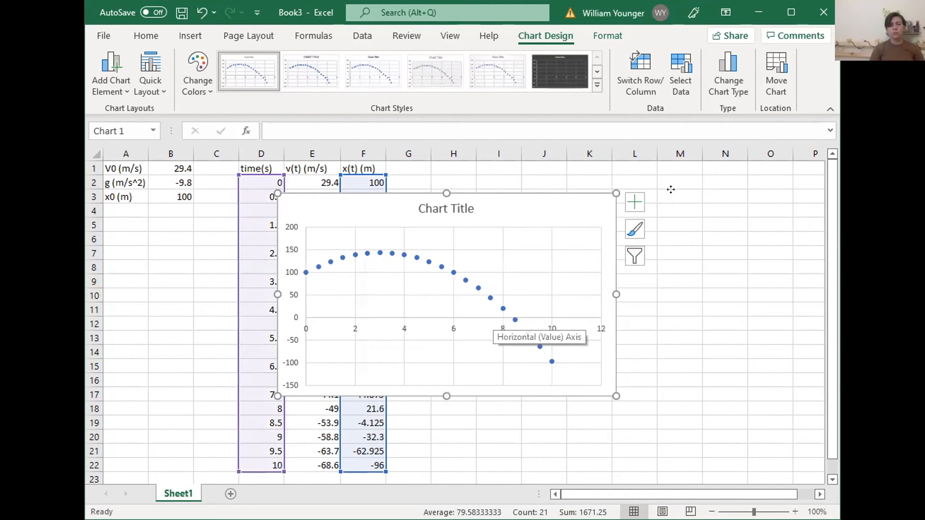
Reposition the chart over the data and add a linear trendline to the position series
left_click_drag(517, 203, 671, 190)
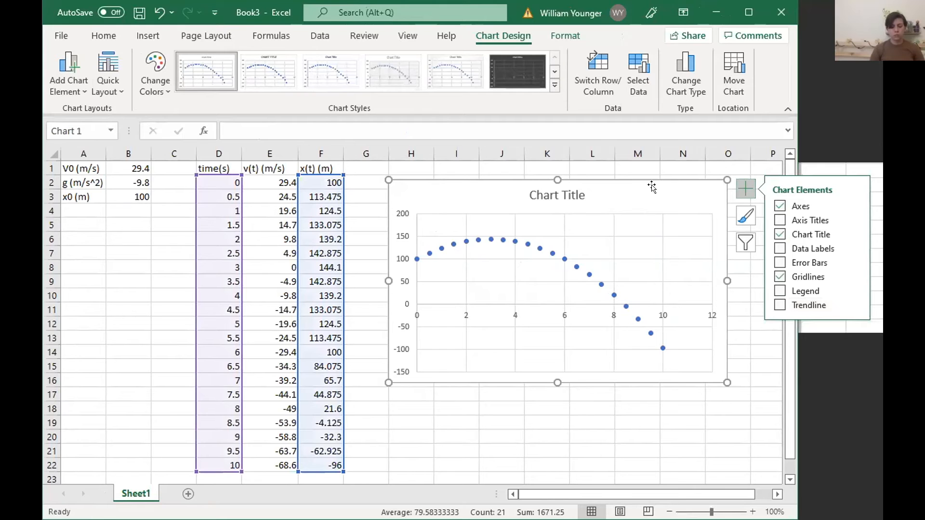
left_click_drag(651, 185, 470, 226)
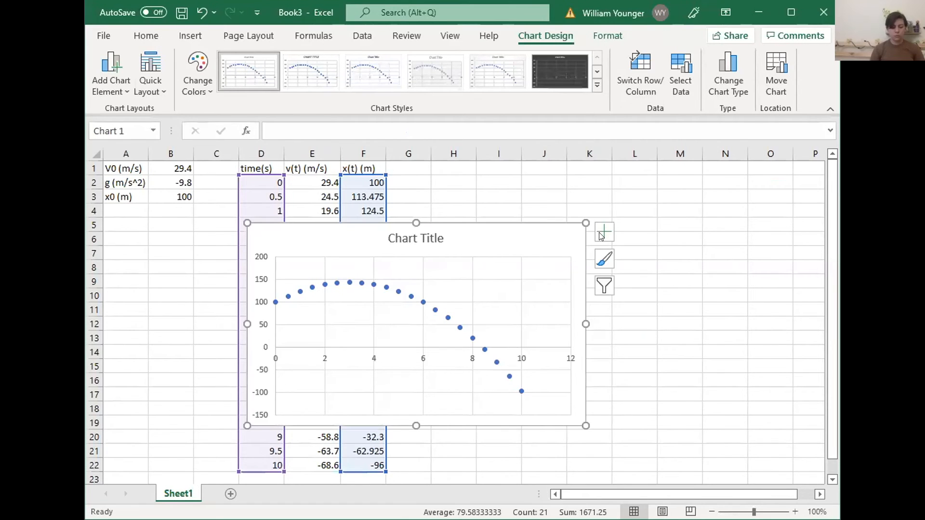
left_click(602, 233)
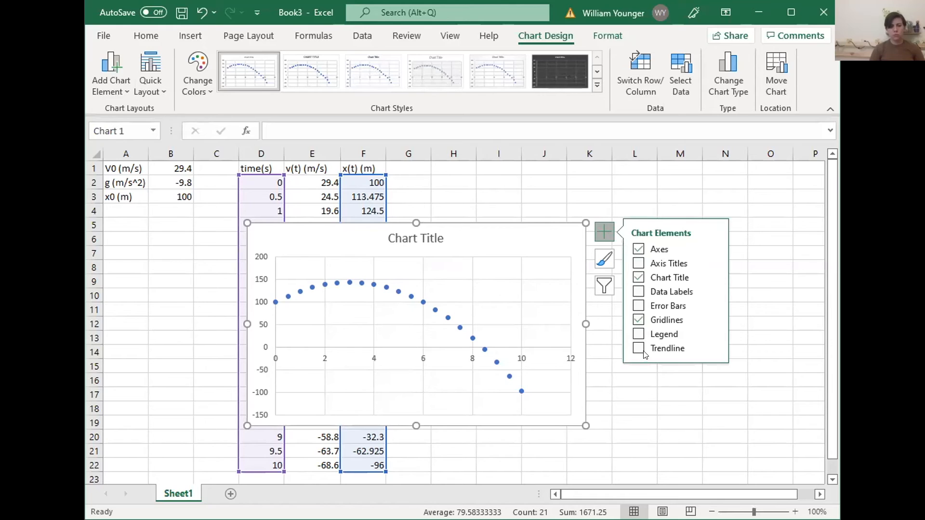
left_click(656, 353)
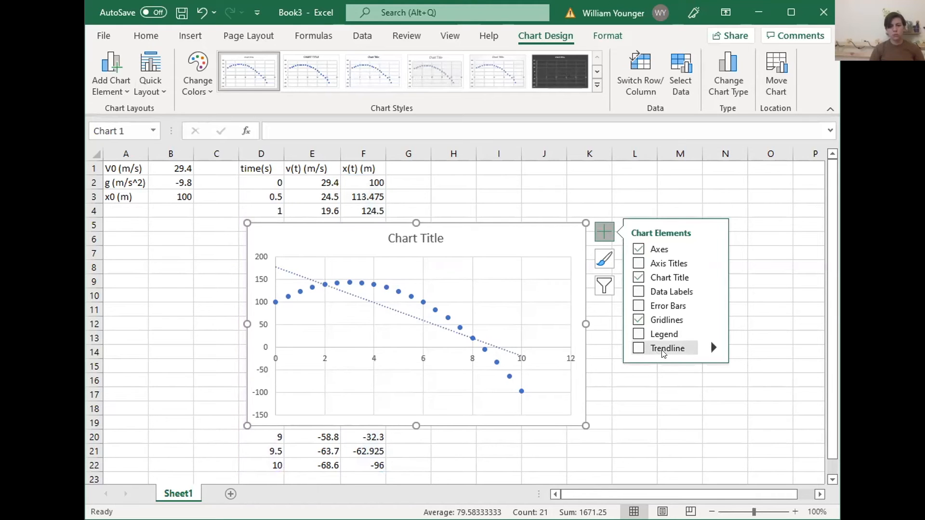
Add an order 3 polynomial trendline to the position series and display its equation and R-squared value on the chart
left_click(713, 347)
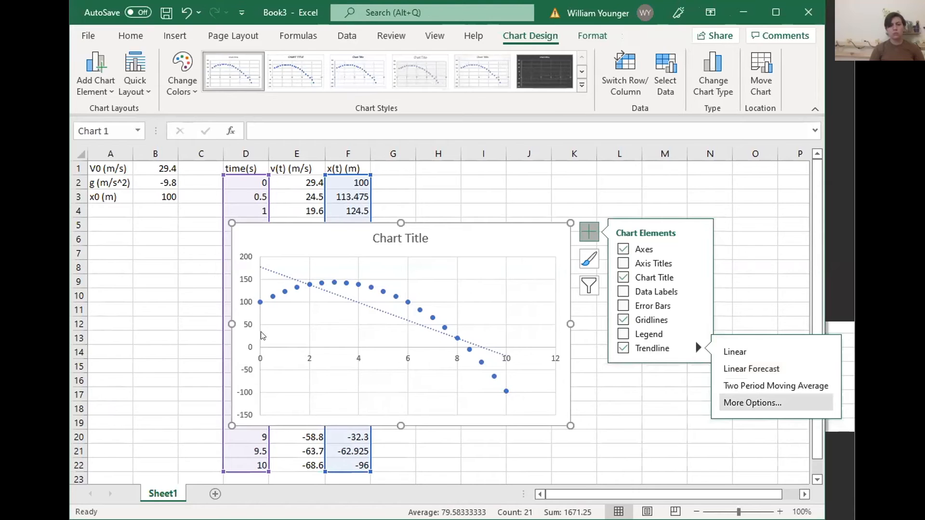
left_click(262, 336)
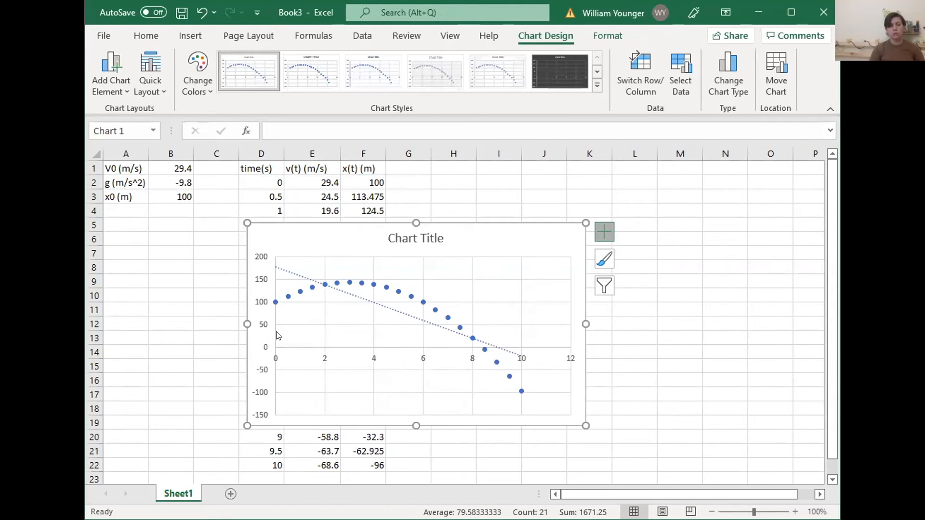
double_click(470, 339)
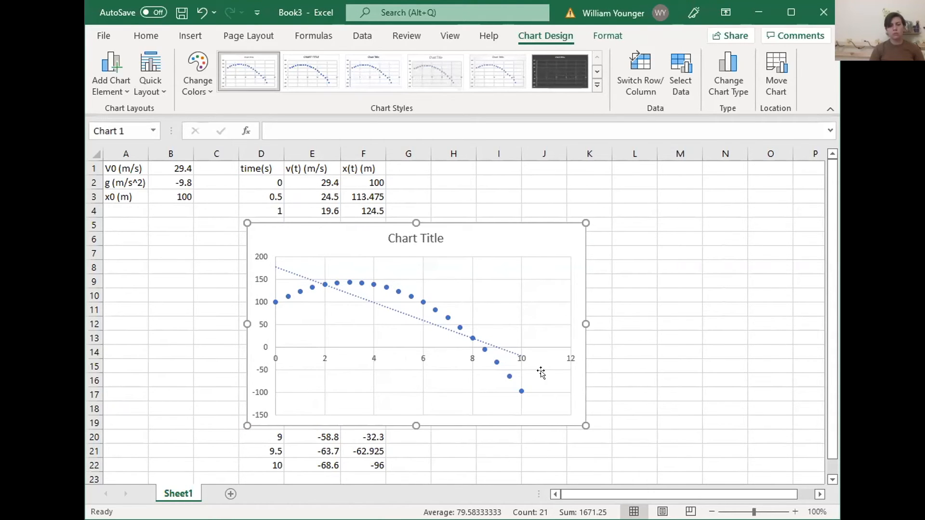
left_click(697, 343)
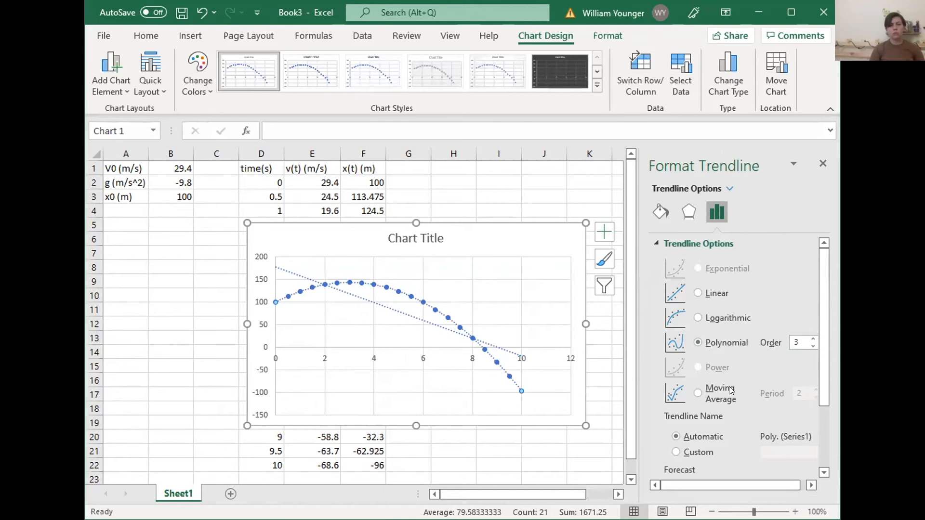
scroll(698, 433, "down", 3)
scroll(704, 421, "down", 1)
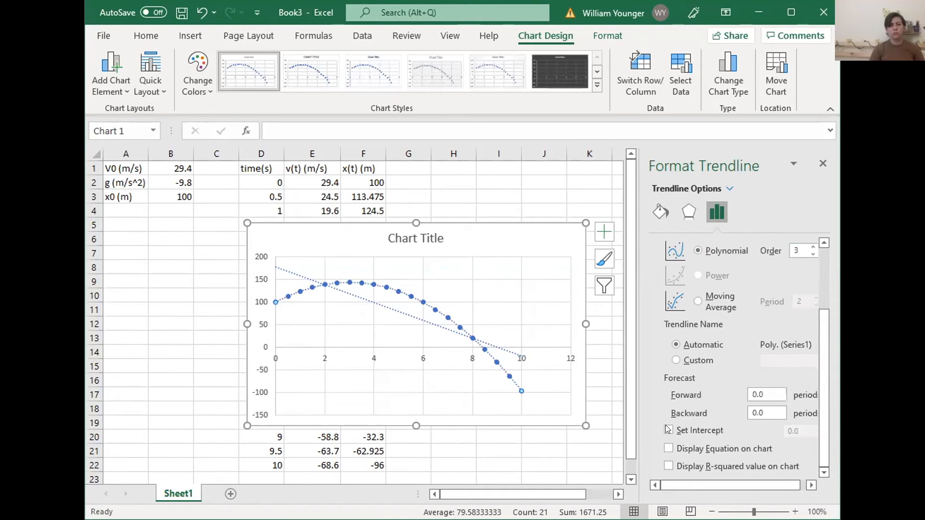
left_click(669, 450)
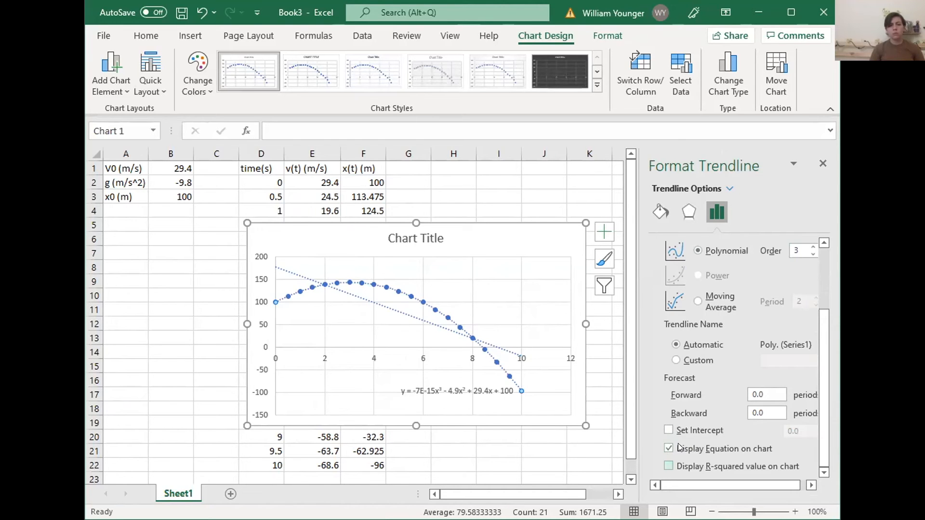
left_click(669, 466)
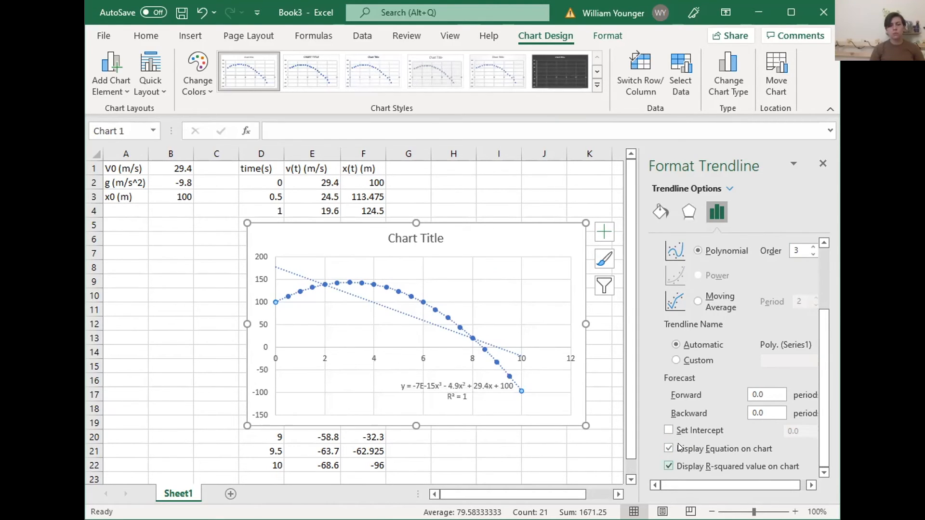
Delete the linear trendline and undo the accidental deletion of the whole chart
left_click(530, 446)
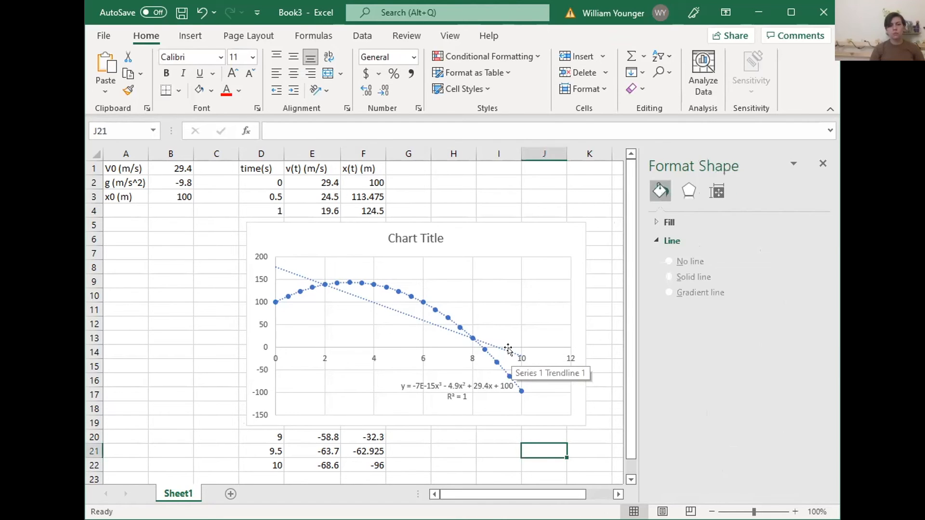
left_click(508, 348)
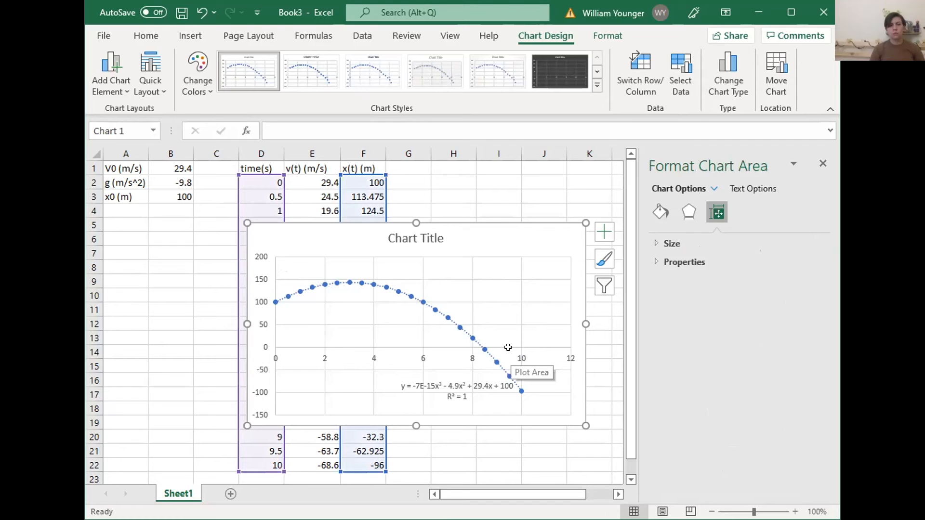
key("Delete")
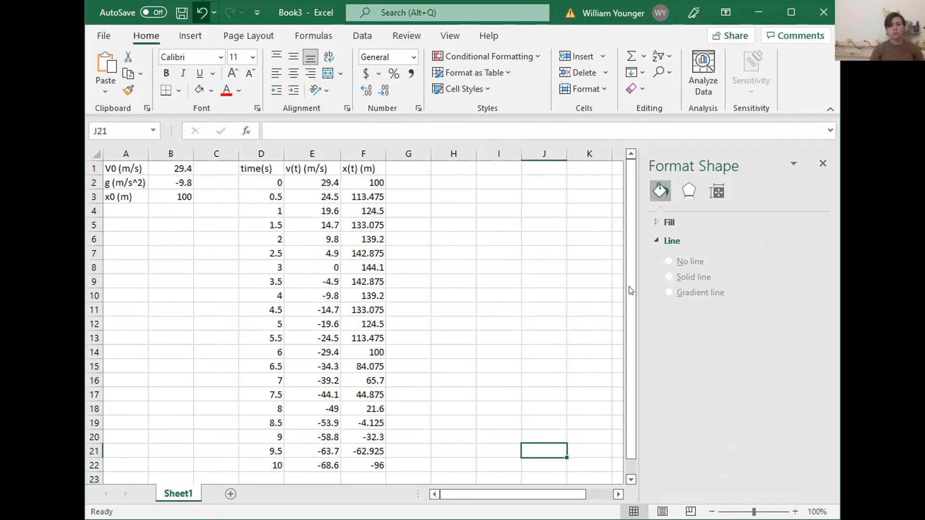
key("ctrl+z")
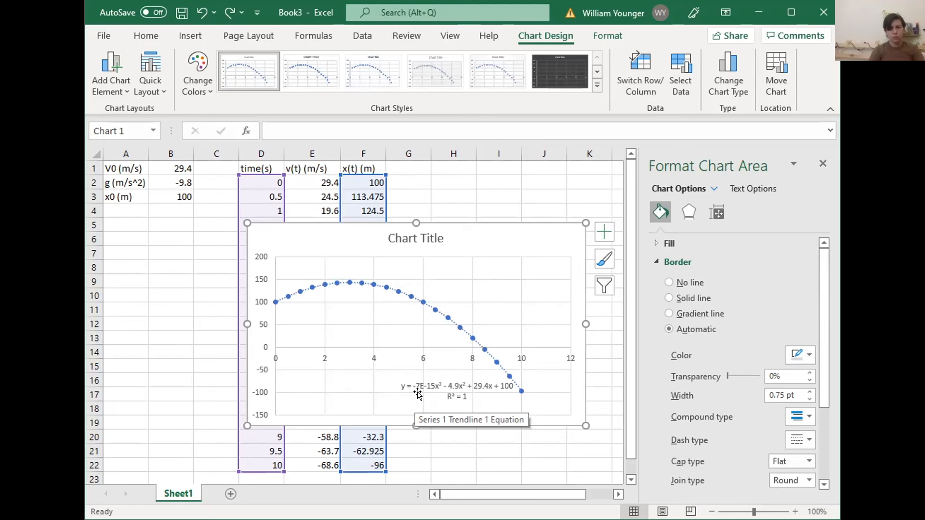
Move the position chart lower on the sheet, below row 8 of the data
mouse_move(518, 236)
left_mouse_down()
mouse_move(318, 268)
mouse_move(420, 280)
mouse_move(406, 292)
left_mouse_up()
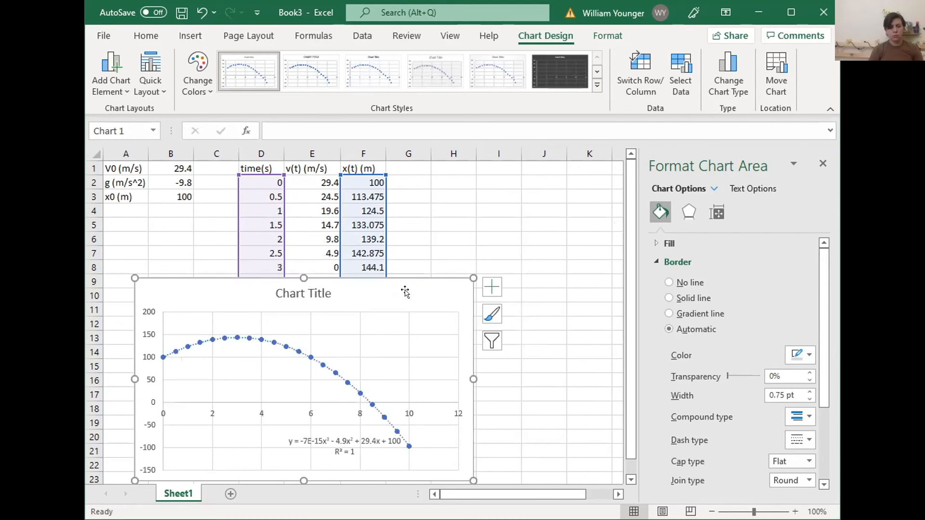
left_click(204, 34)
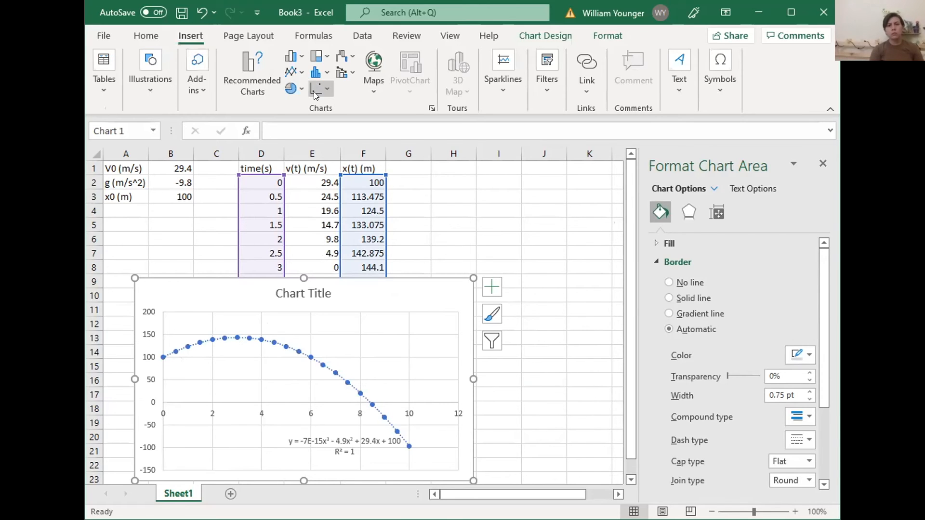
left_click(438, 224)
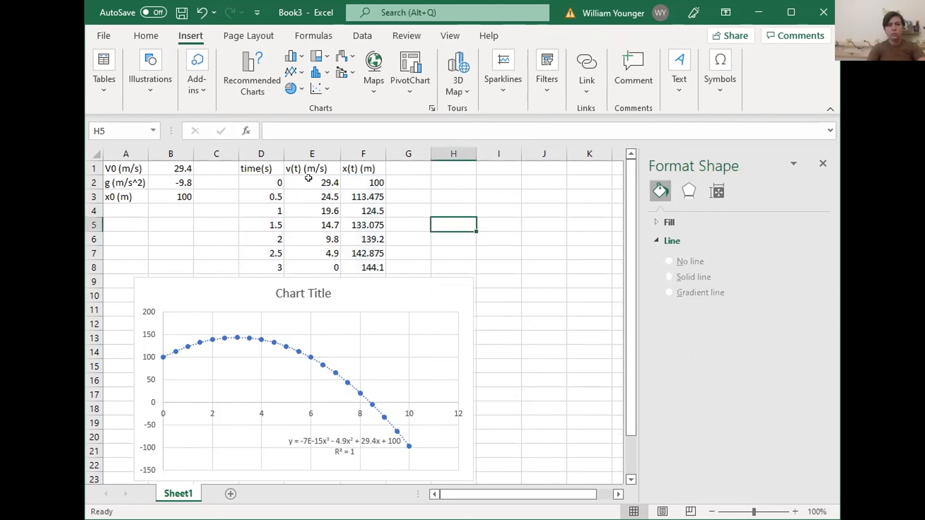
Insert a scatter chart of velocity against time from the data in D2:E22
left_click_drag(314, 183, 309, 463)
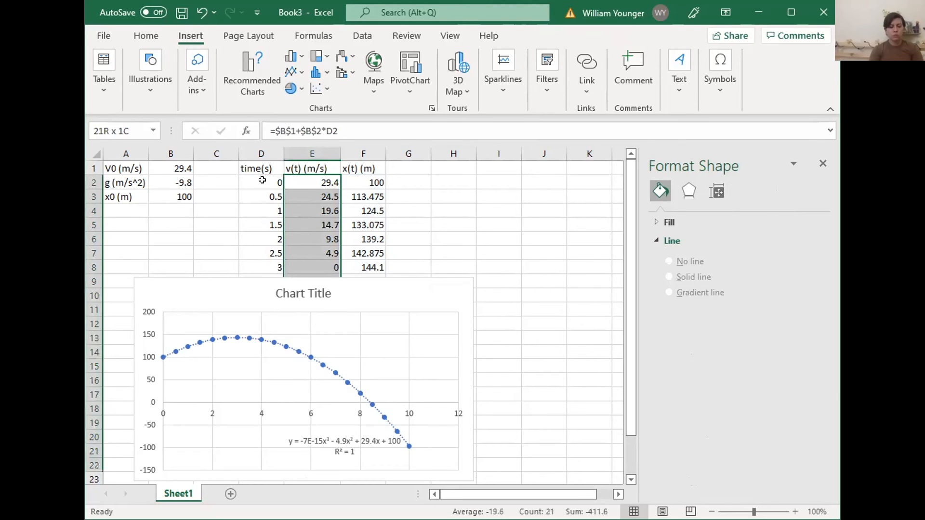
left_click_drag(251, 175, 304, 343)
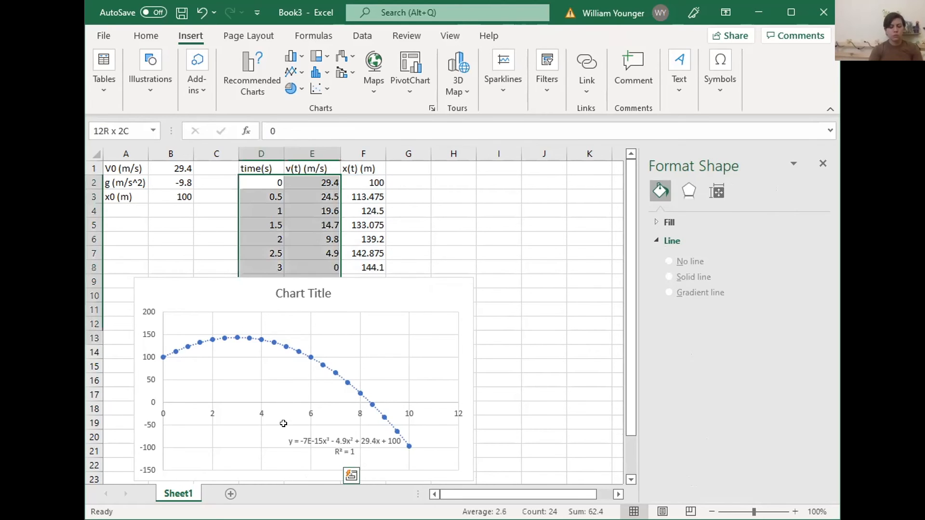
left_click_drag(283, 435, 285, 460)
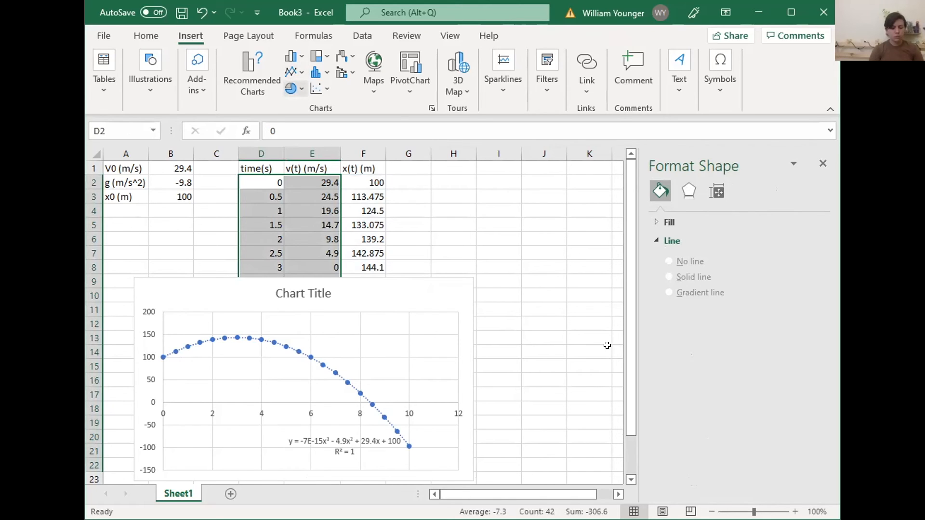
left_click(600, 332)
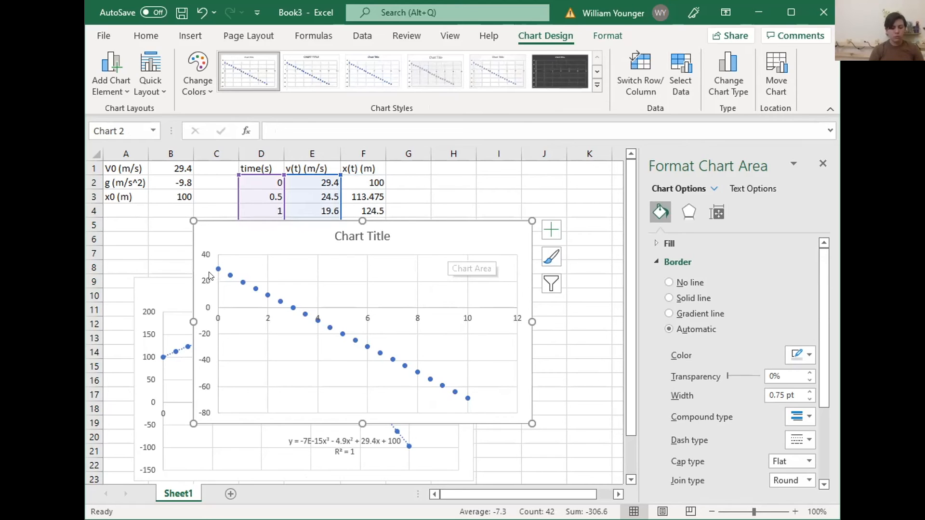
mouse_move(215, 269)
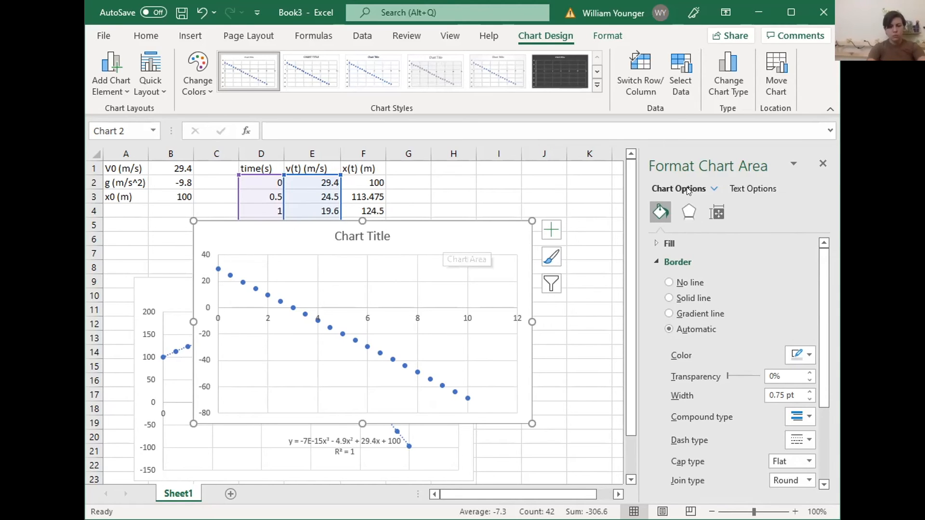
Reposition the velocity chart up and to the right and add a linear trendline to its series
left_click_drag(442, 242, 525, 217)
left_click(822, 164)
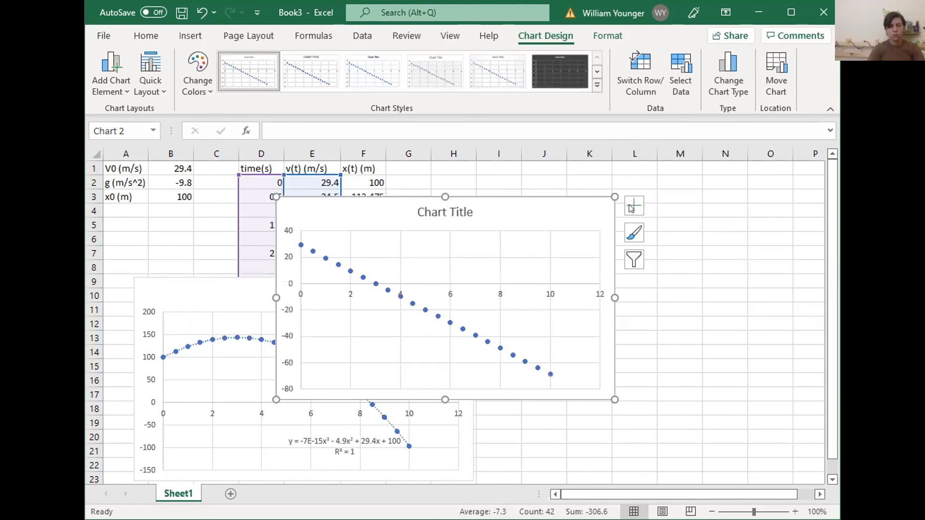
left_click(635, 209)
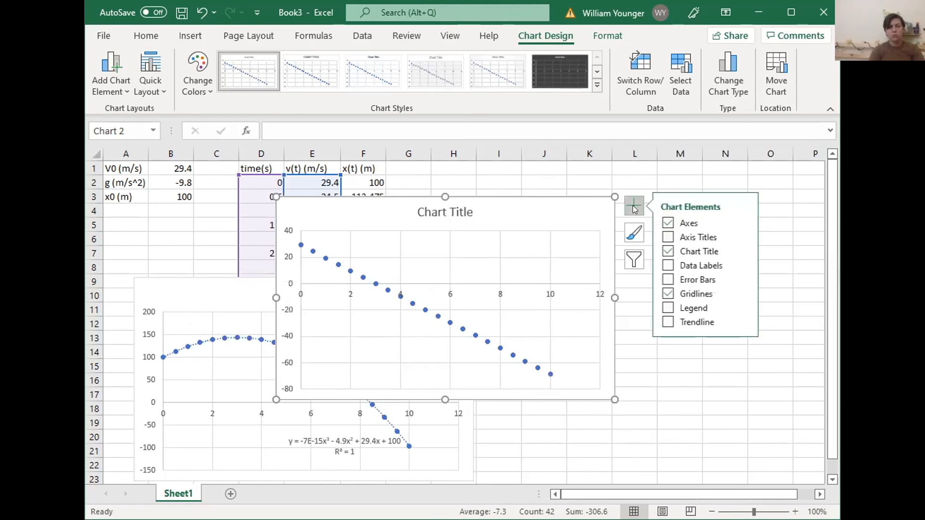
left_click(667, 321)
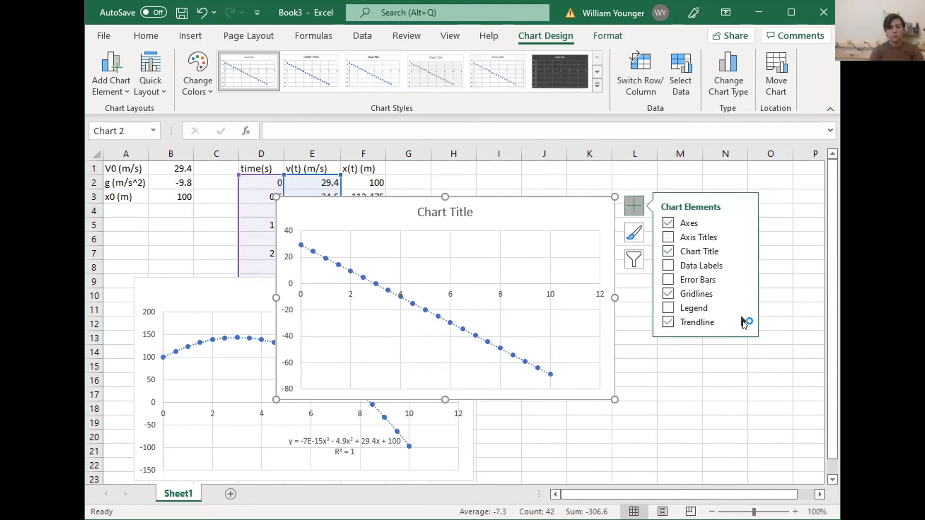
Display the velocity trendline's equation and R-squared value on the chart and move their label clear of the plotted line
left_click(744, 322)
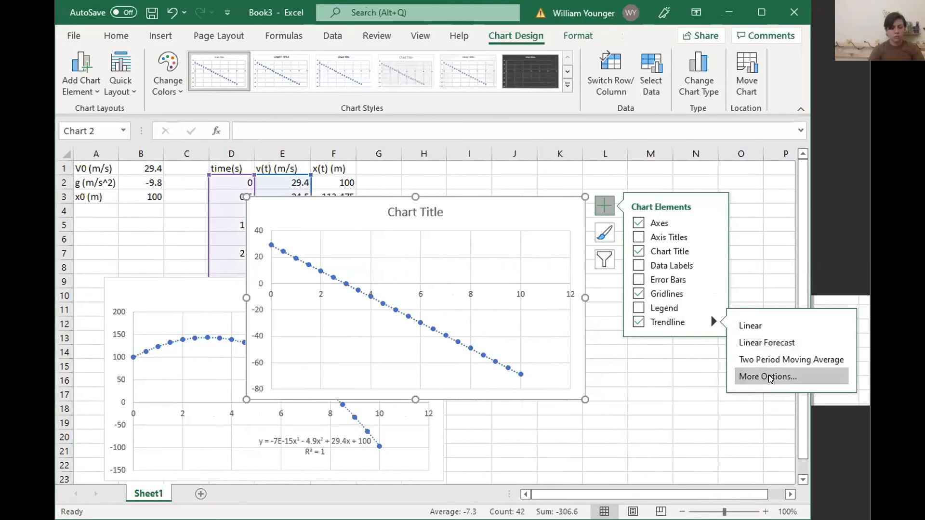
left_click(768, 375)
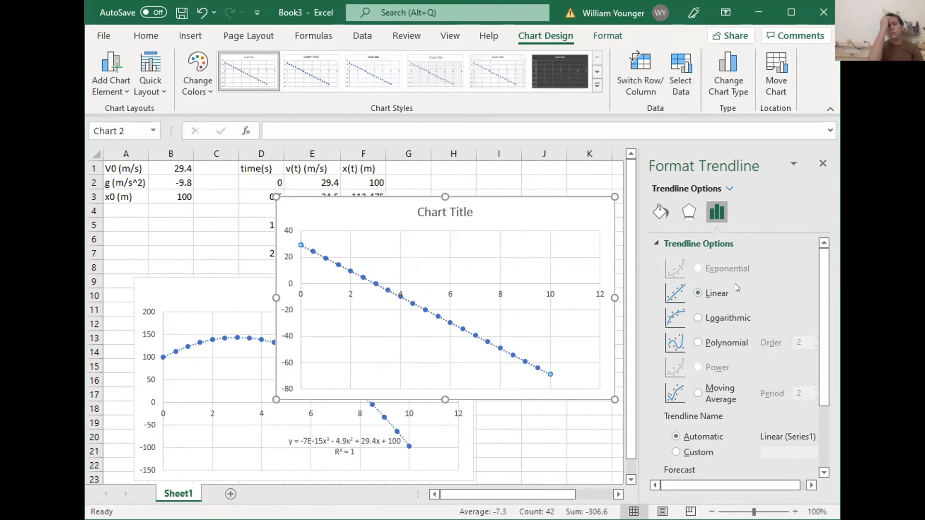
scroll(735, 283, "down", 3)
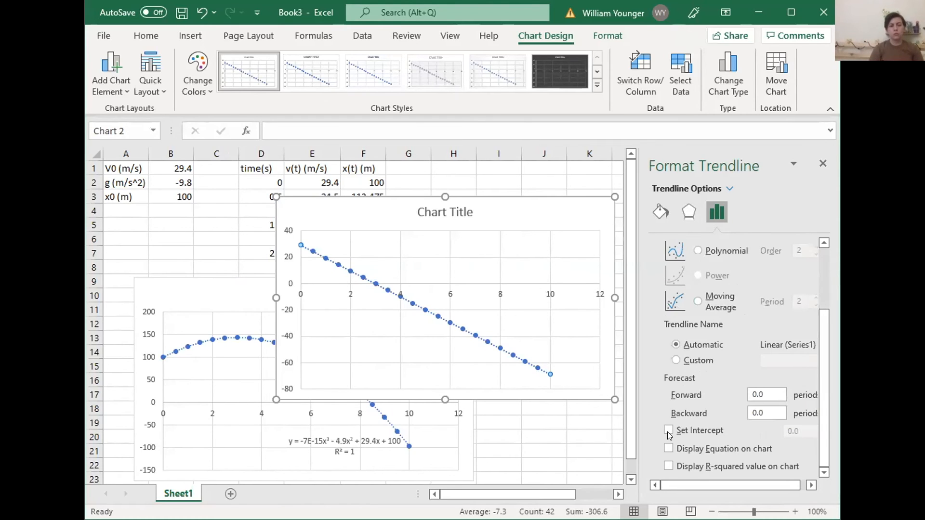
left_click(669, 448)
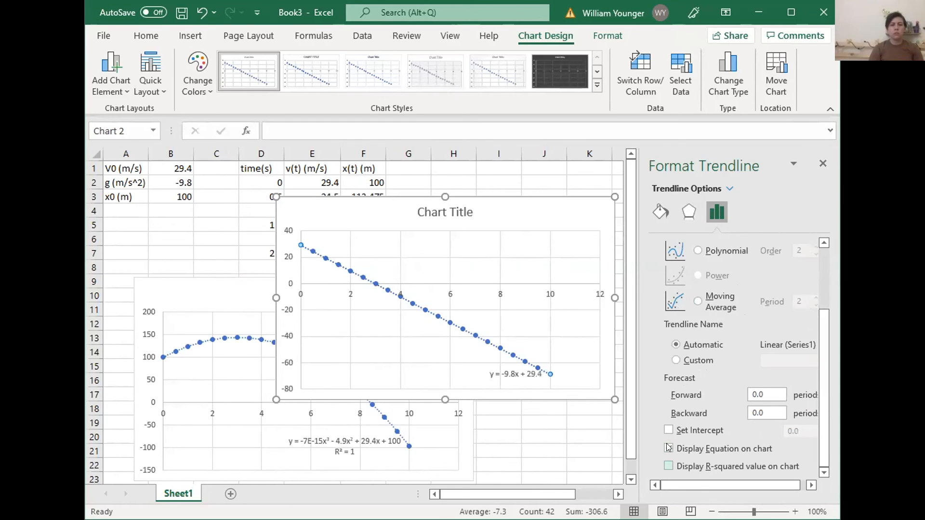
left_click(668, 465)
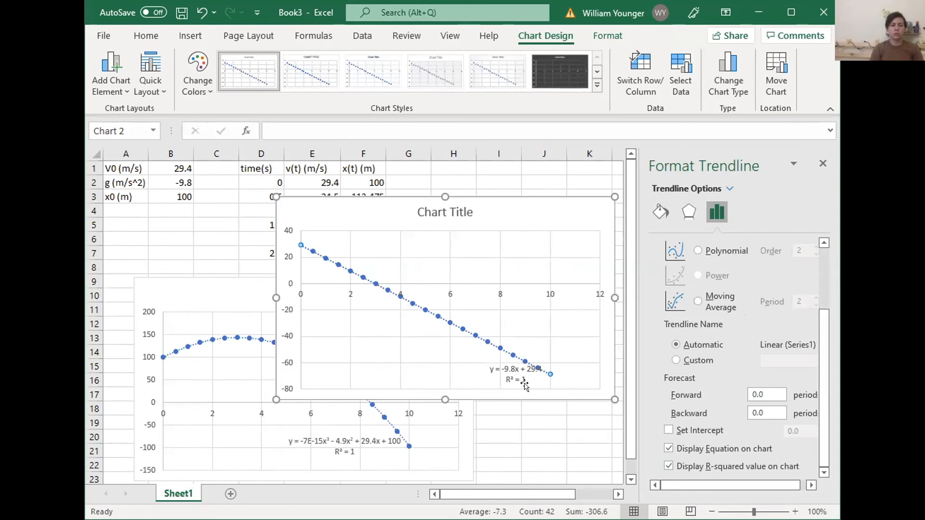
left_click(485, 367)
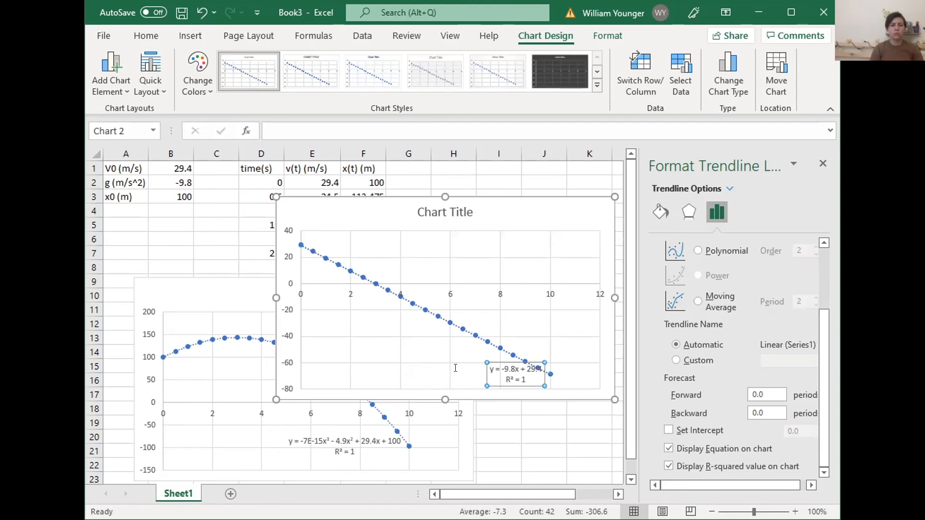
left_click_drag(515, 373, 455, 367)
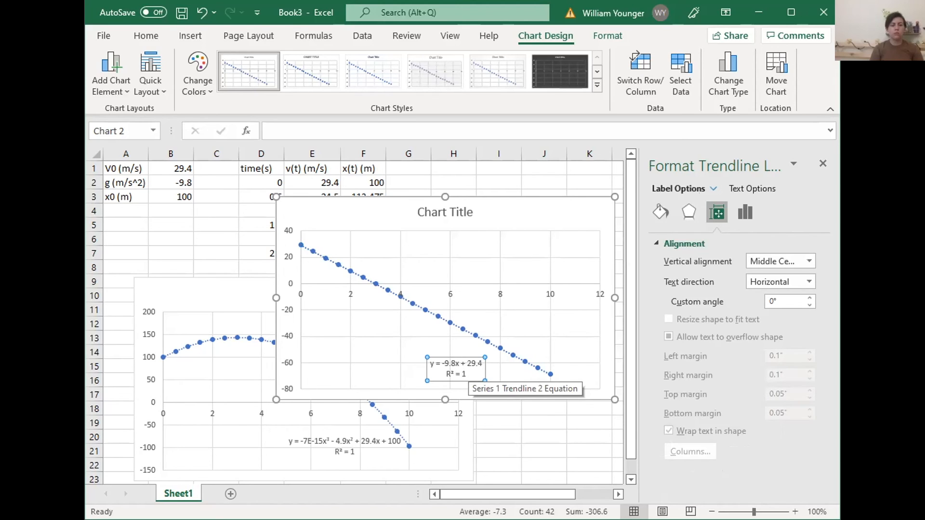
Review the fit types and other options available for the velocity chart's trendline
left_click(823, 164)
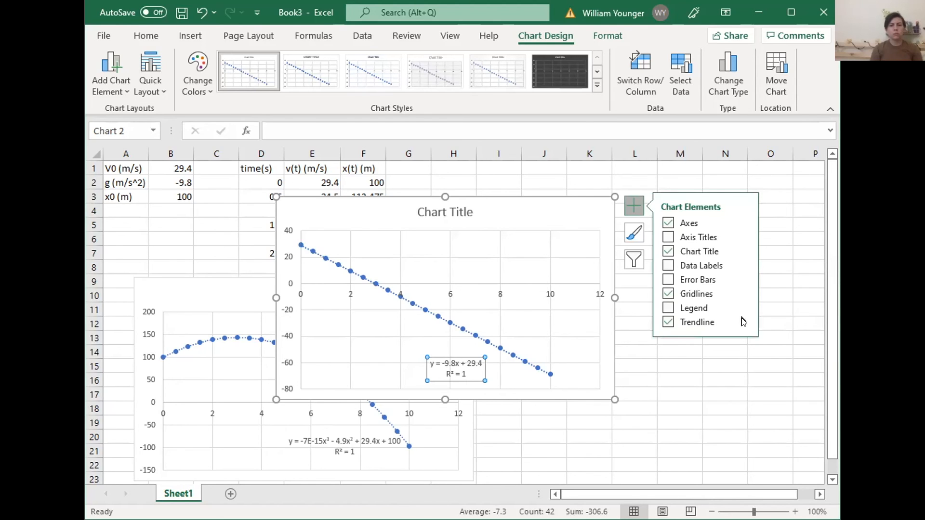
left_click(744, 322)
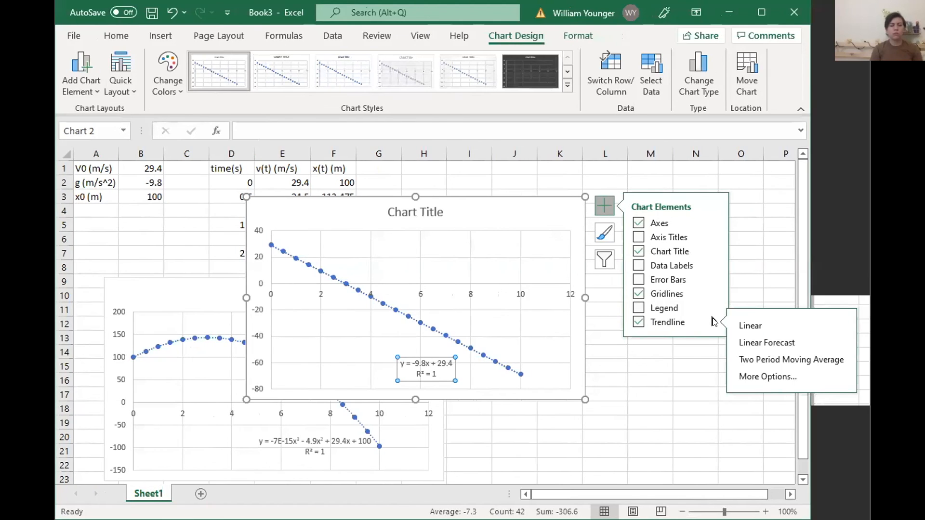
left_click(768, 376)
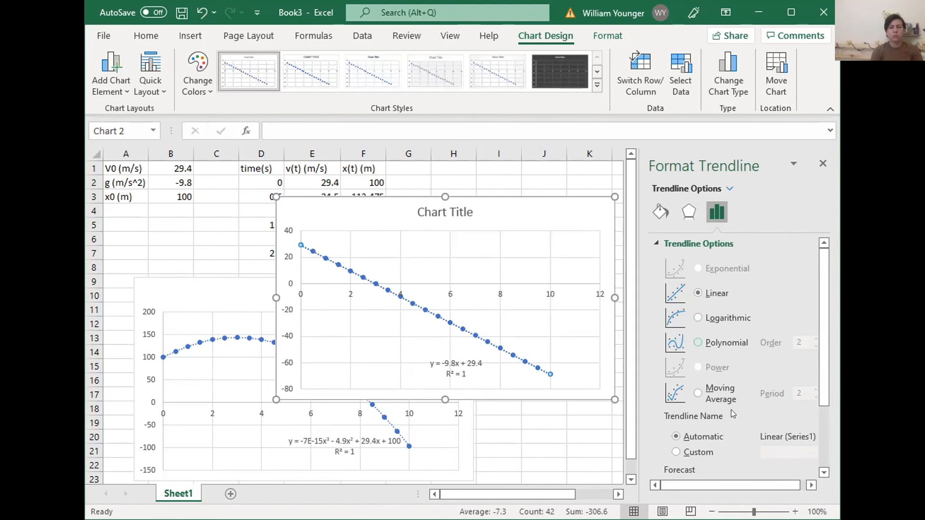
scroll(731, 409, "down", 1)
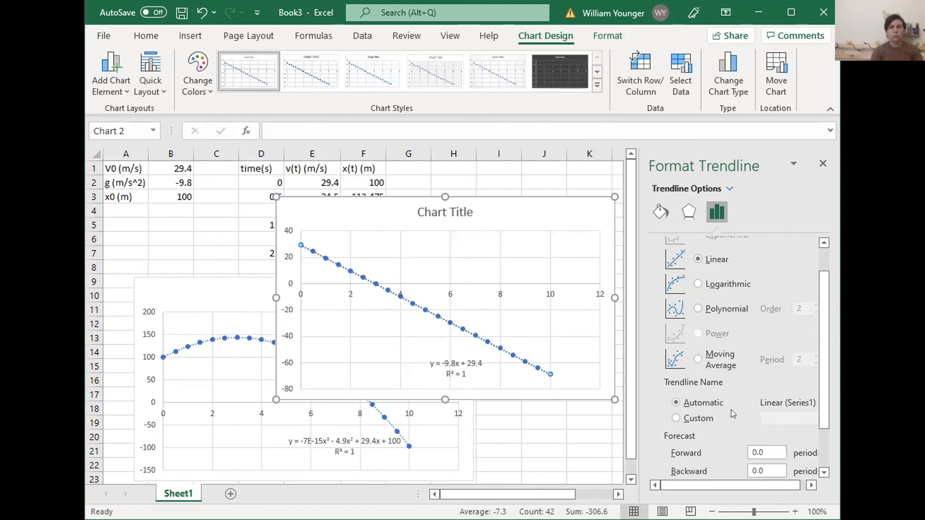
scroll(730, 410, "up", 1)
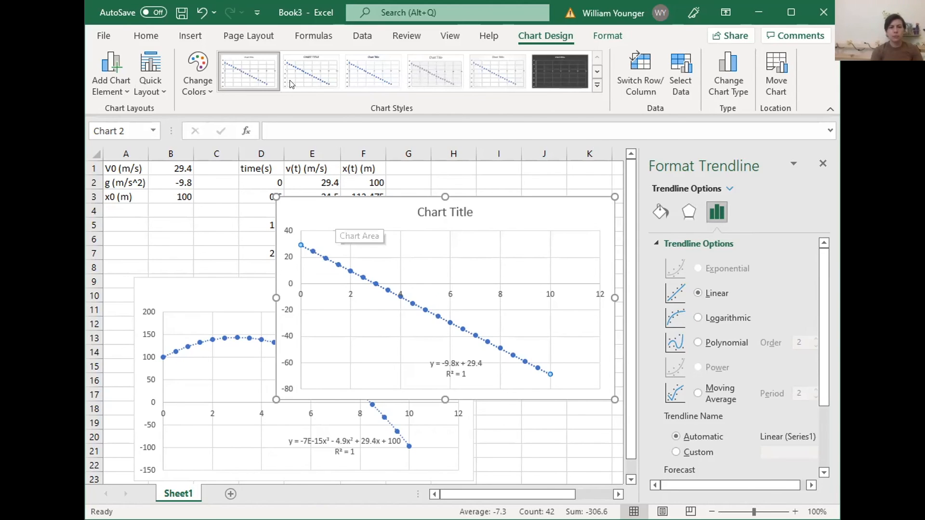
left_click(823, 164)
Start saving a copy of the workbook in Documents > Sp2022 with the full set of save options
left_click(106, 35)
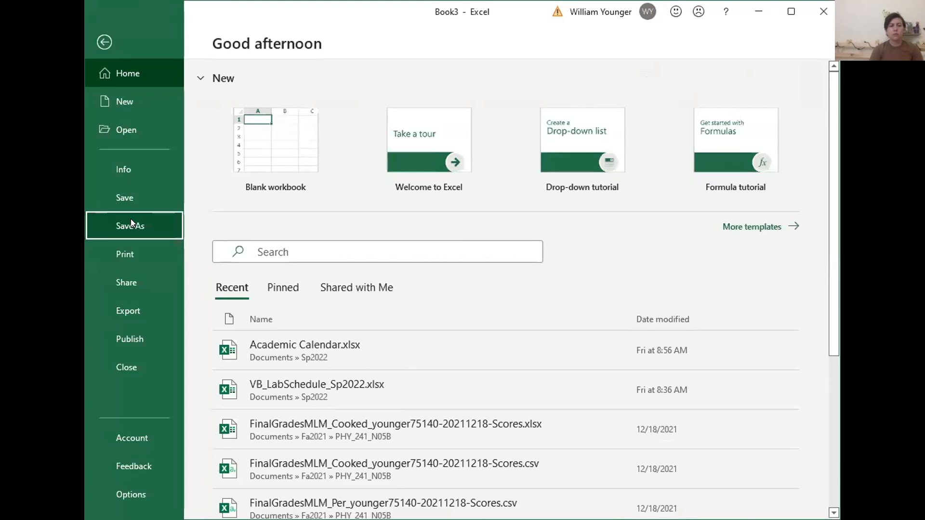
left_click(131, 223)
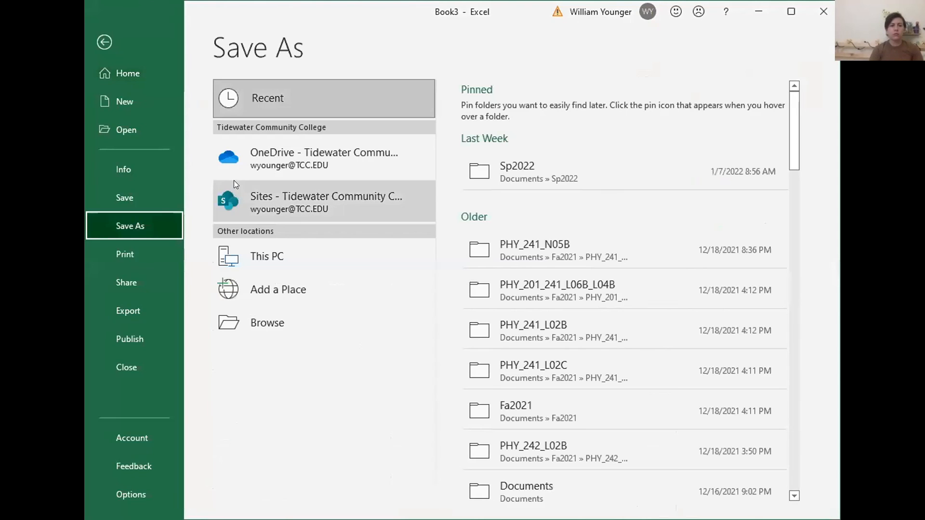
left_click(485, 169)
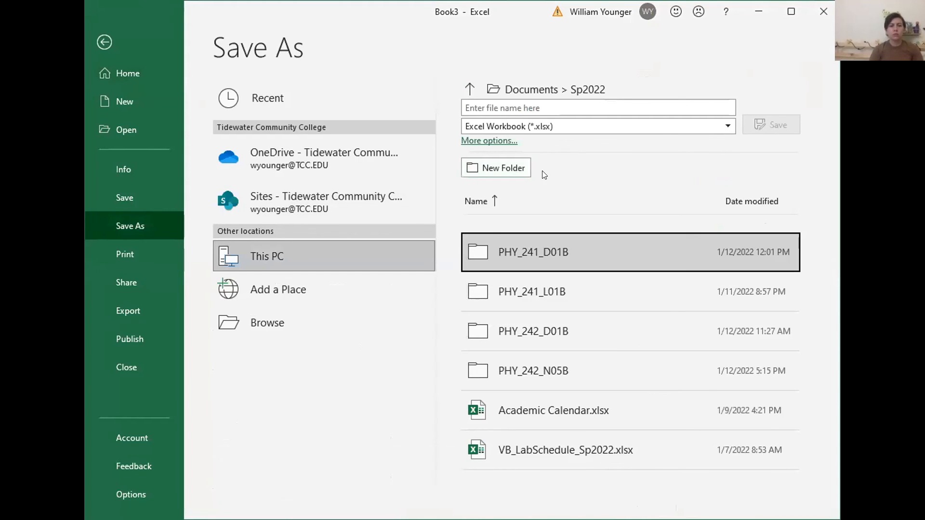
left_click(497, 139)
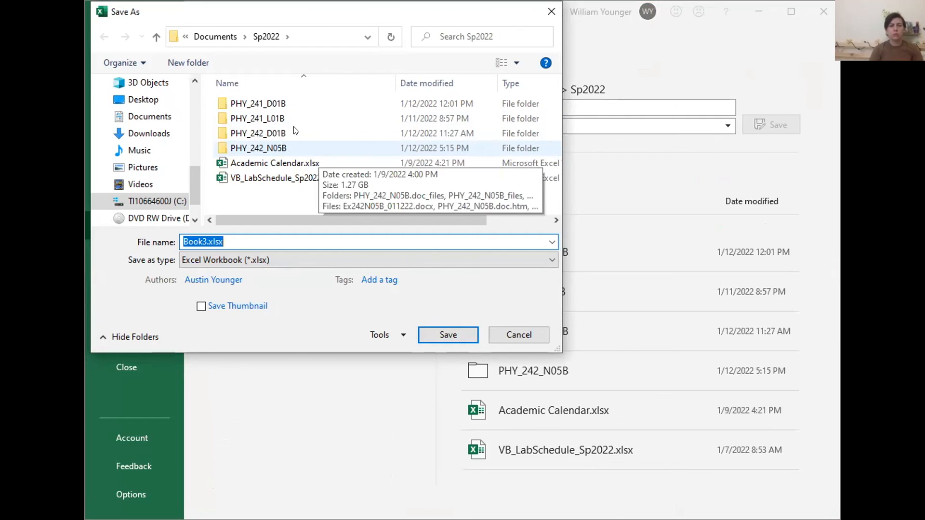
Create a new folder named PHY_242_L01B inside Sp2022
left_click(177, 60)
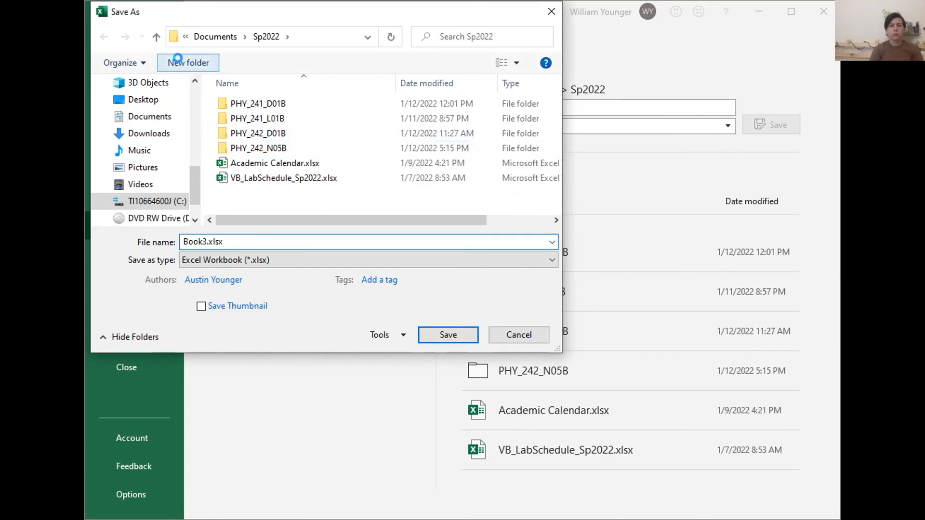
type("HY")
key("BackSpace")
key("BackSpace")
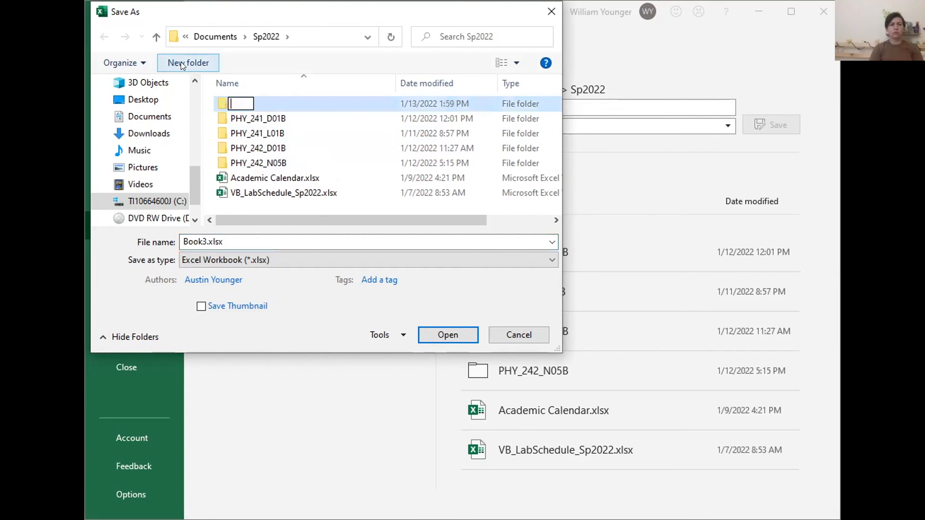
type("PHY_242")
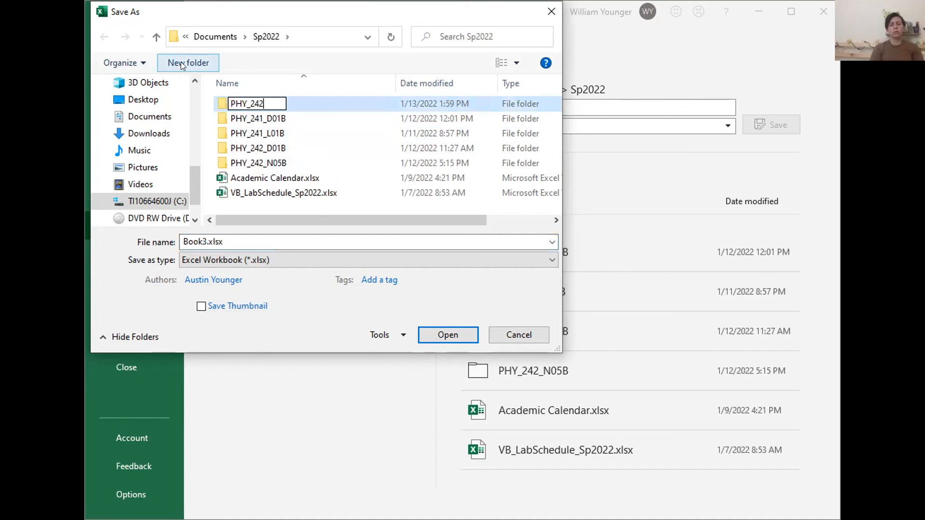
type("_L01B")
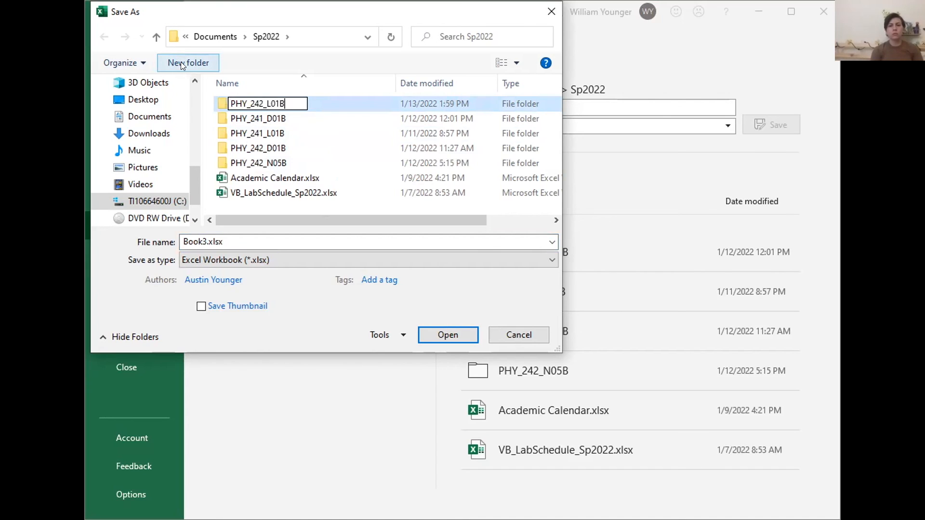
key("Return")
Save the workbook as SpreadRevies.xlsx in the PHY_241_D01B folder
double_click(224, 103)
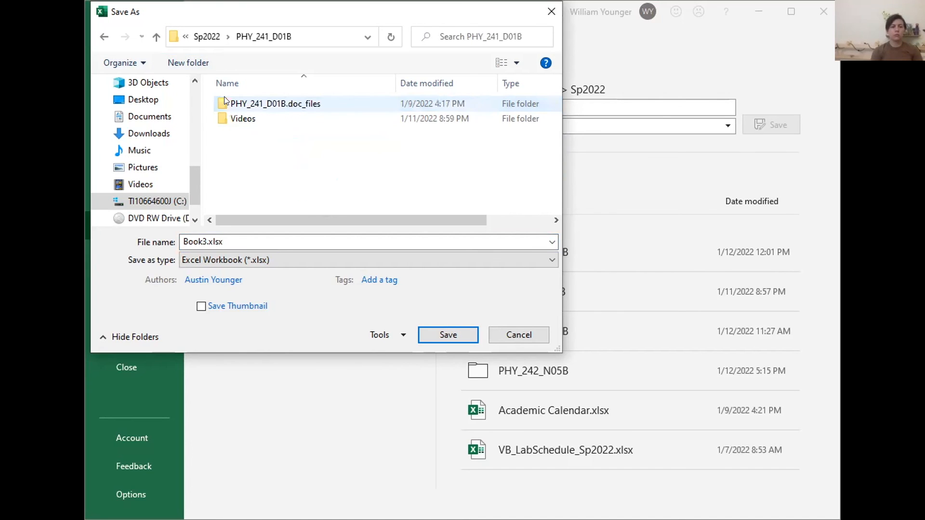
left_click(203, 241)
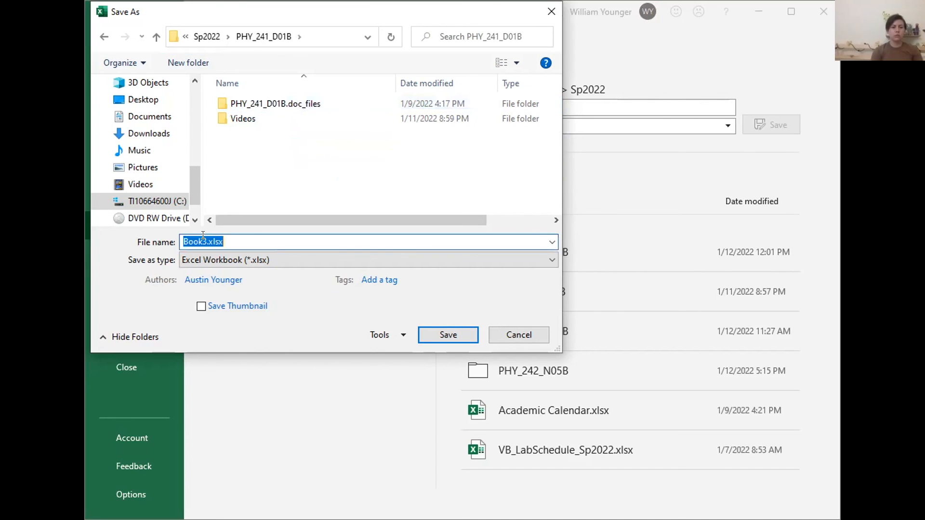
left_click(206, 239)
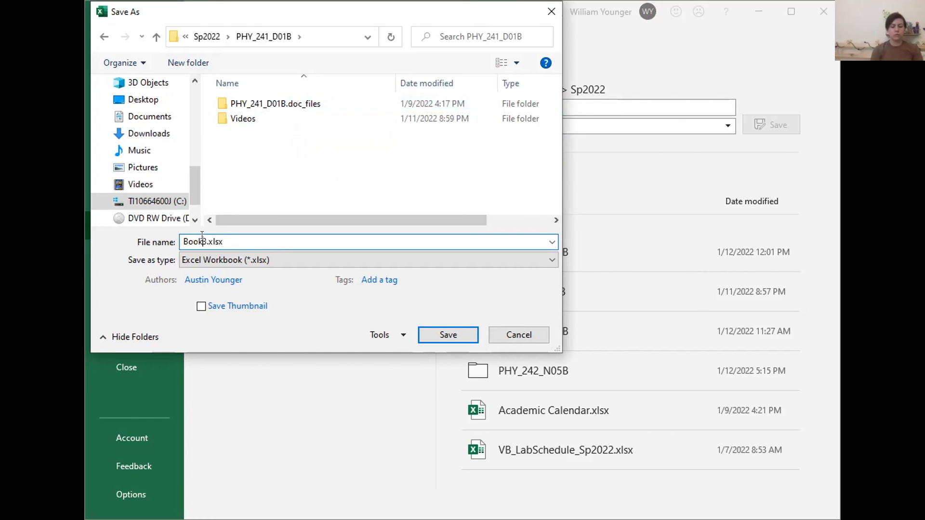
left_click_drag(207, 239, 187, 237)
type("SpreadRE")
key("BackSpace")
type("evies")
key("Return")
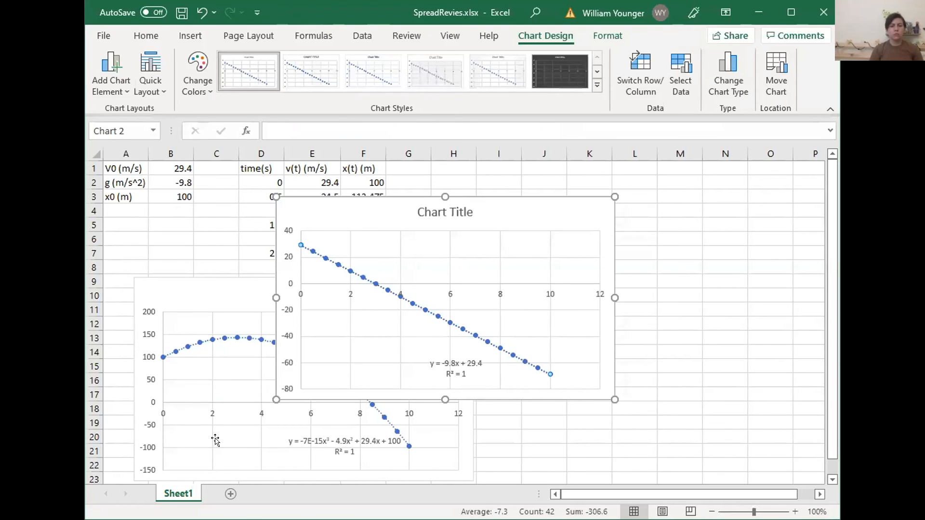